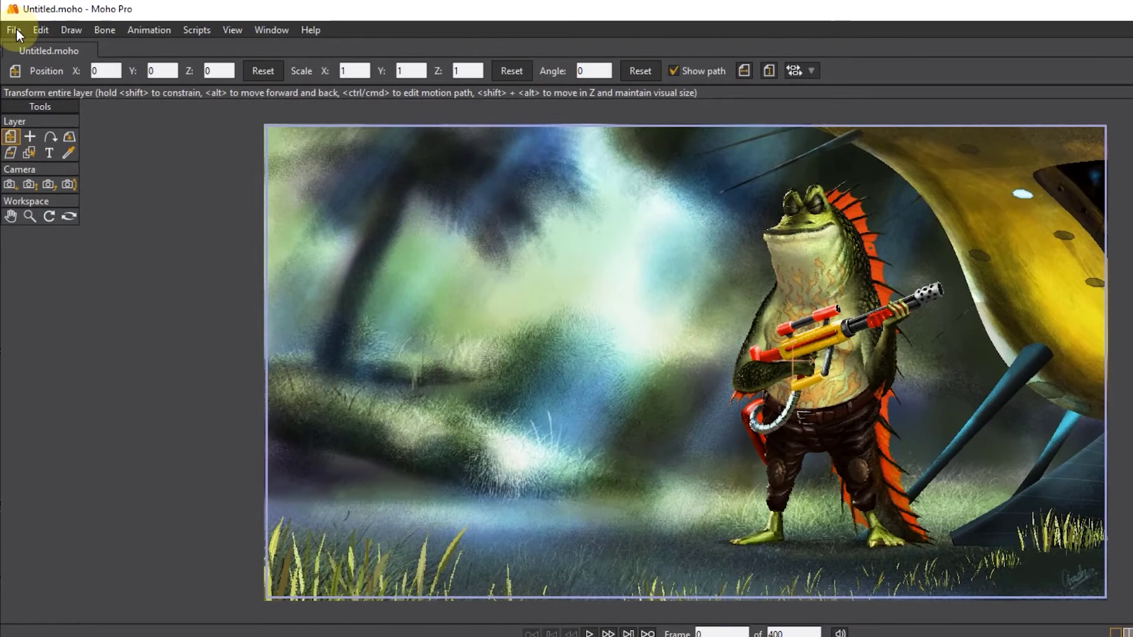
Create a new blank document and rename Layer 1 to درخت
{"action": "left_click", "coordinate": [15, 30]}
{"action": "left_click", "coordinate": [27, 43]}
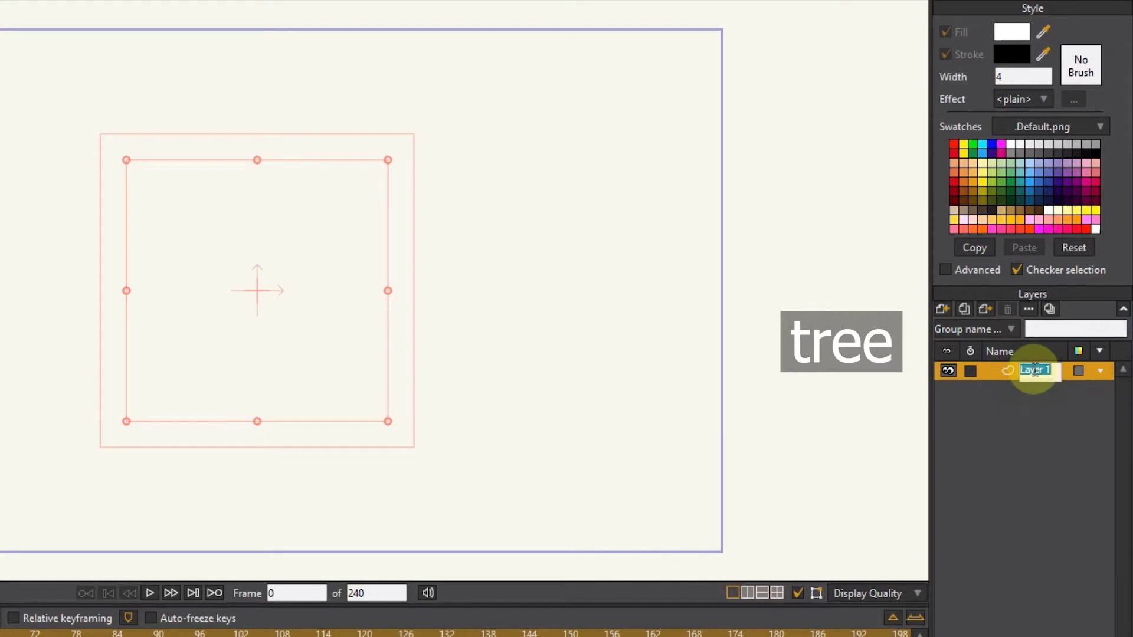
{"action": "type", "text": "n"}
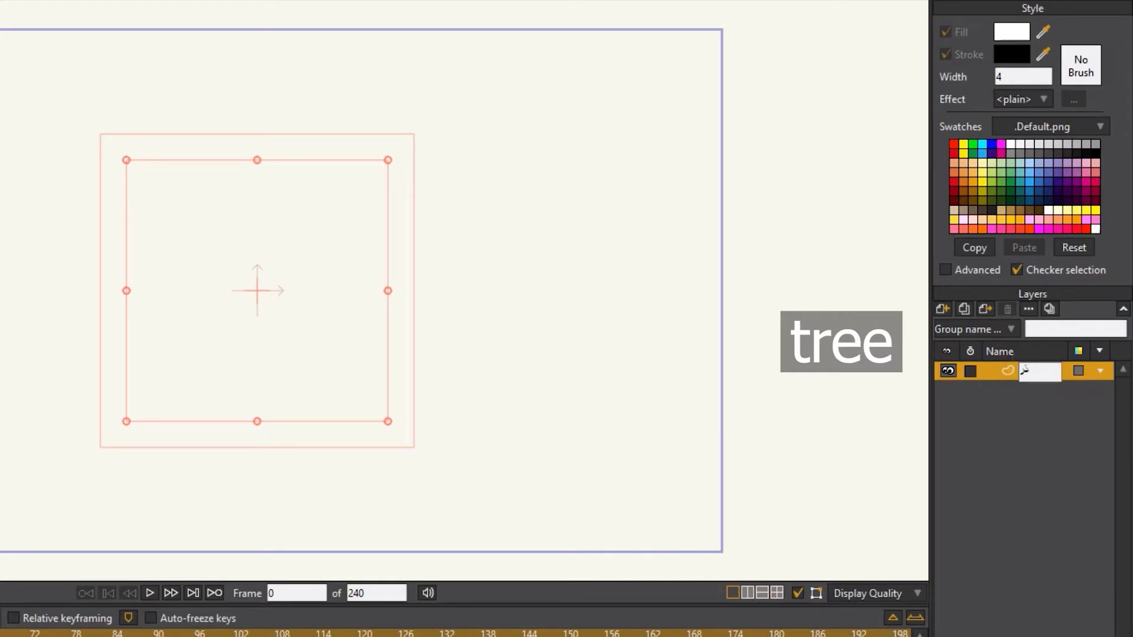
{"action": "left_click", "coordinate": [981, 426]}
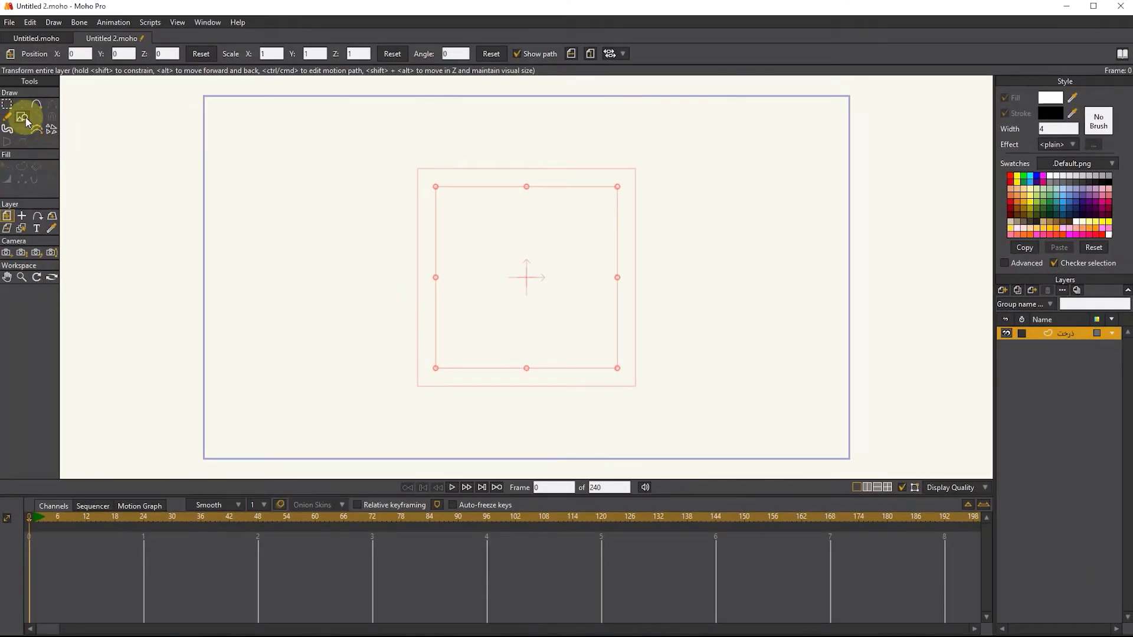
Draw a tall narrow rectangle in the lower middle of the canvas for the trunk
{"action": "left_click", "coordinate": [21, 117]}
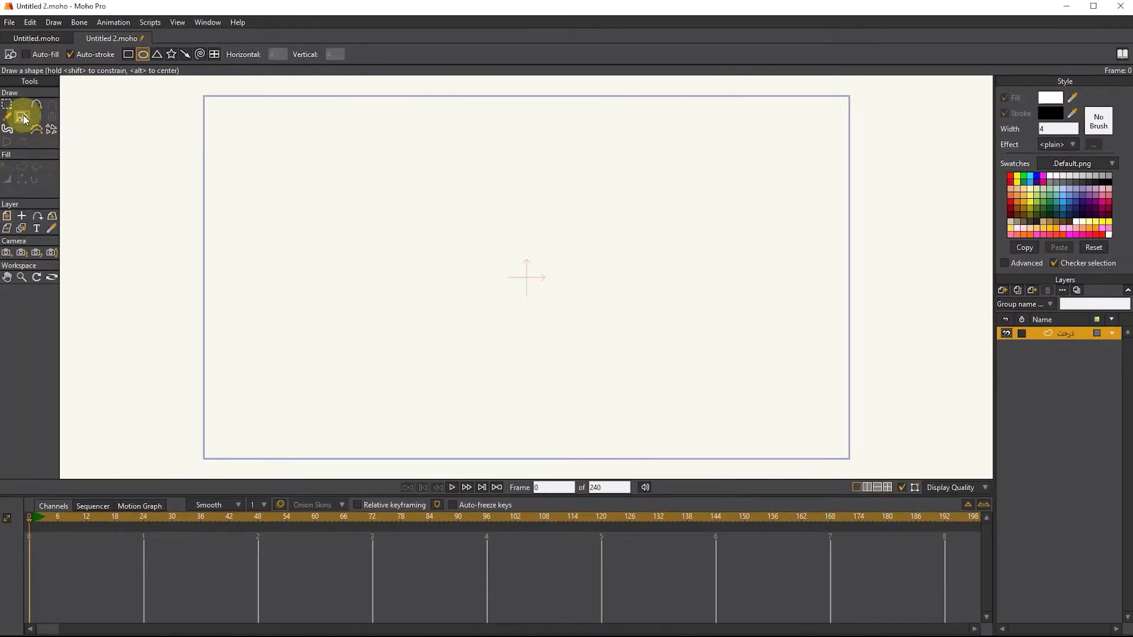
{"action": "left_click", "coordinate": [129, 56]}
{"action": "left_click_drag", "start_coordinate": [538, 279], "coordinate": [499, 423]}
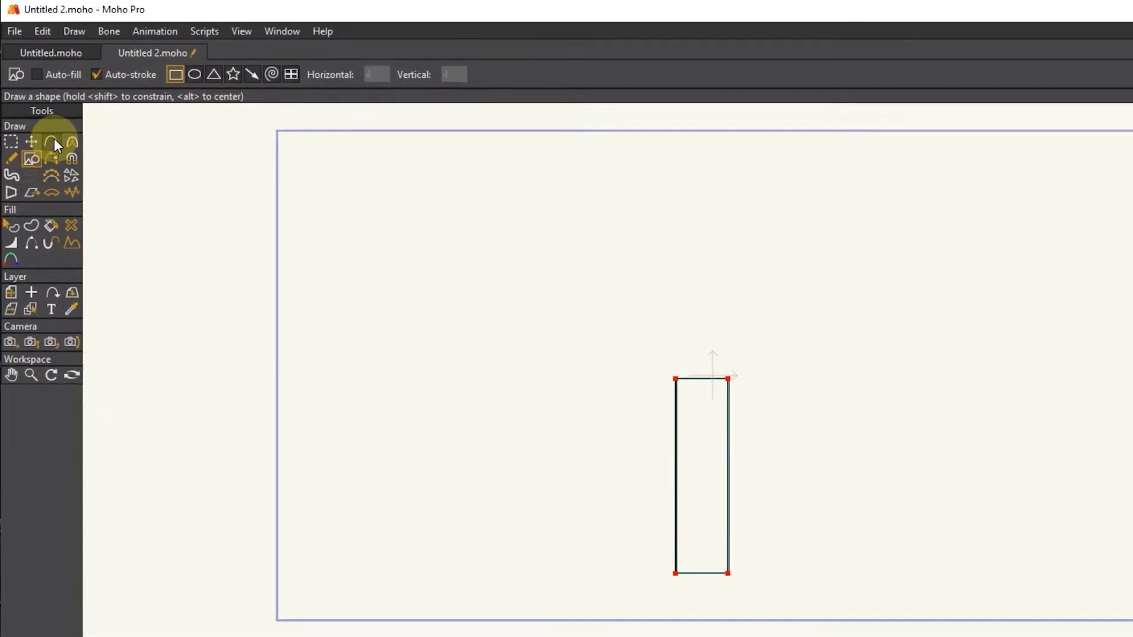
Add a midpoint to the rectangle's left and right edges
{"action": "left_click", "coordinate": [55, 139]}
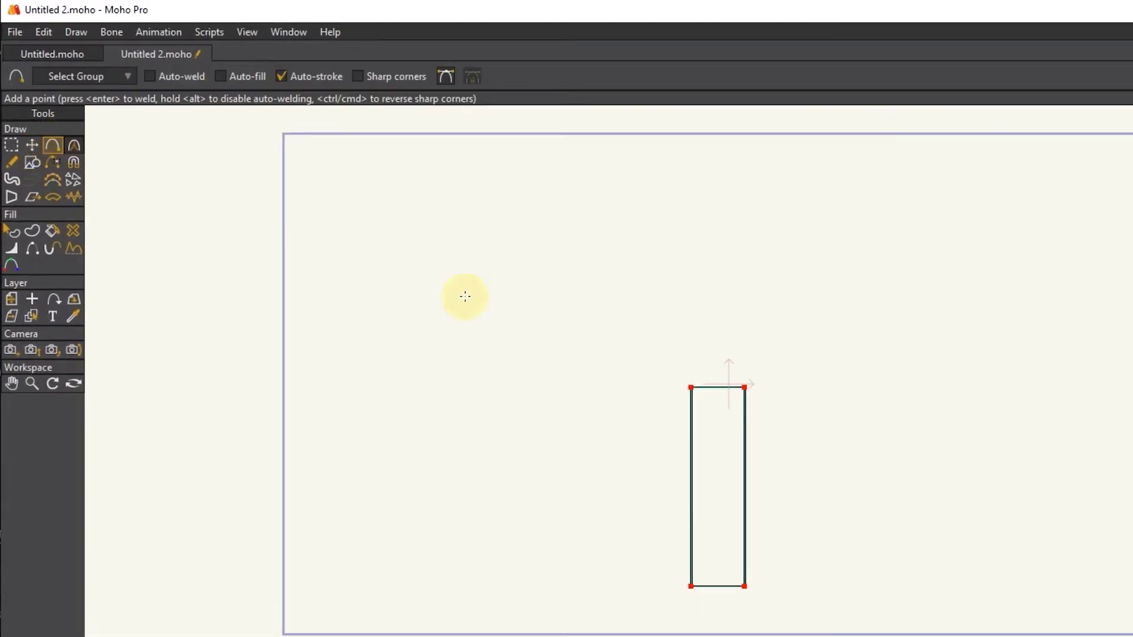
{"action": "left_click", "coordinate": [691, 485]}
{"action": "left_click", "coordinate": [745, 486]}
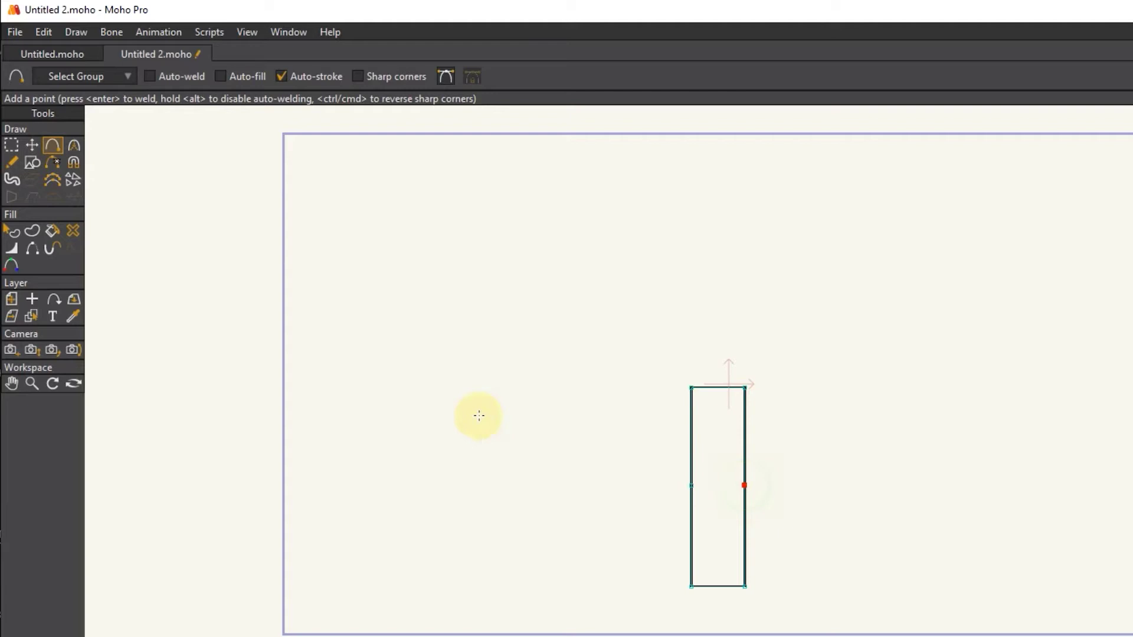
Pull the side midpoints inward and spread both bottom corners outward
{"action": "key", "text": "t"}
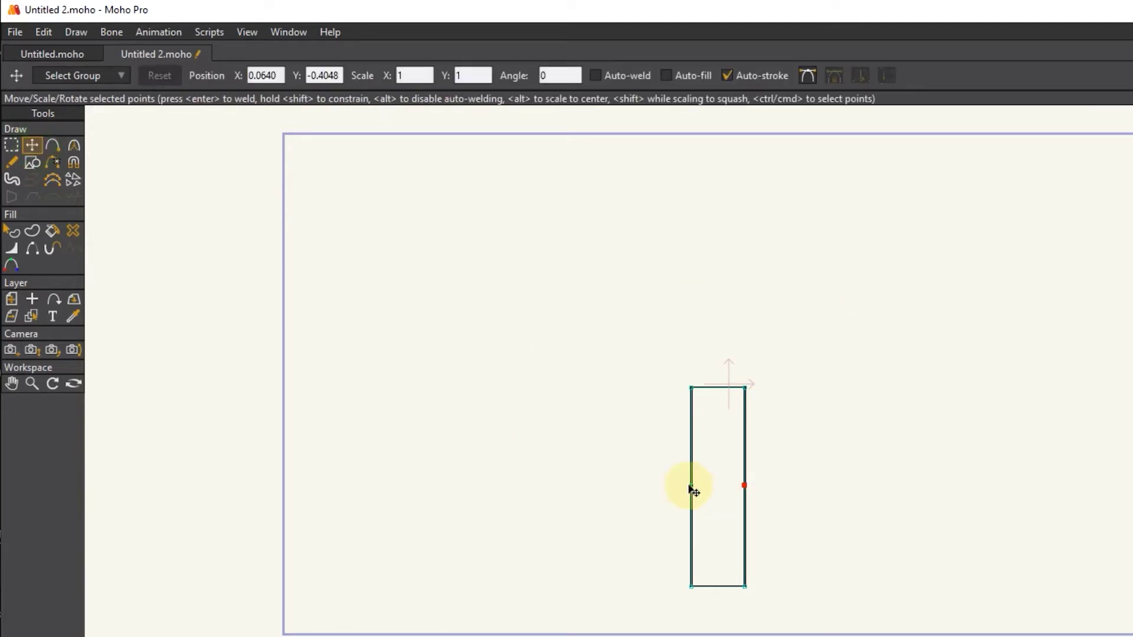
{"action": "left_click_drag", "start_coordinate": [695, 493], "coordinate": [699, 489]}
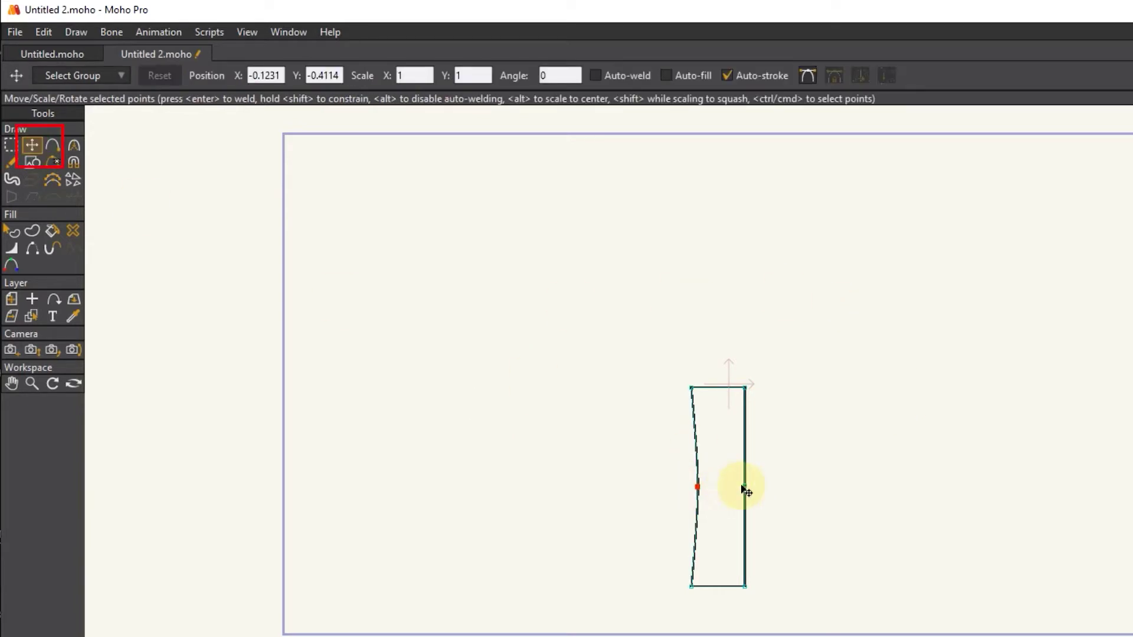
{"action": "left_click_drag", "start_coordinate": [744, 486], "coordinate": [737, 486]}
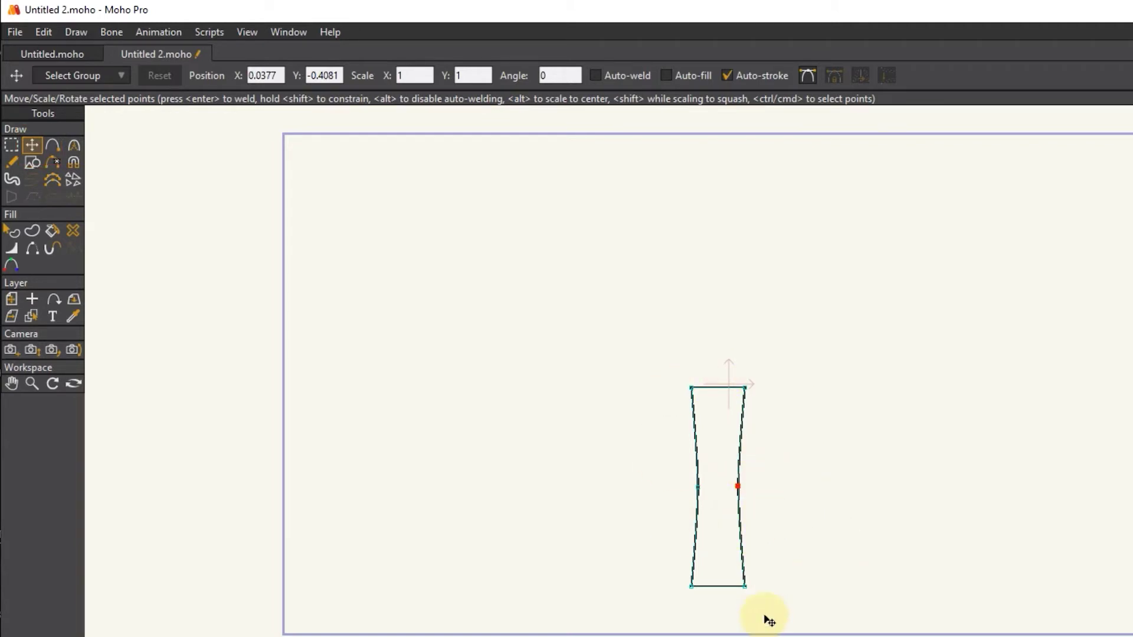
{"action": "left_click_drag", "start_coordinate": [694, 588], "coordinate": [680, 589]}
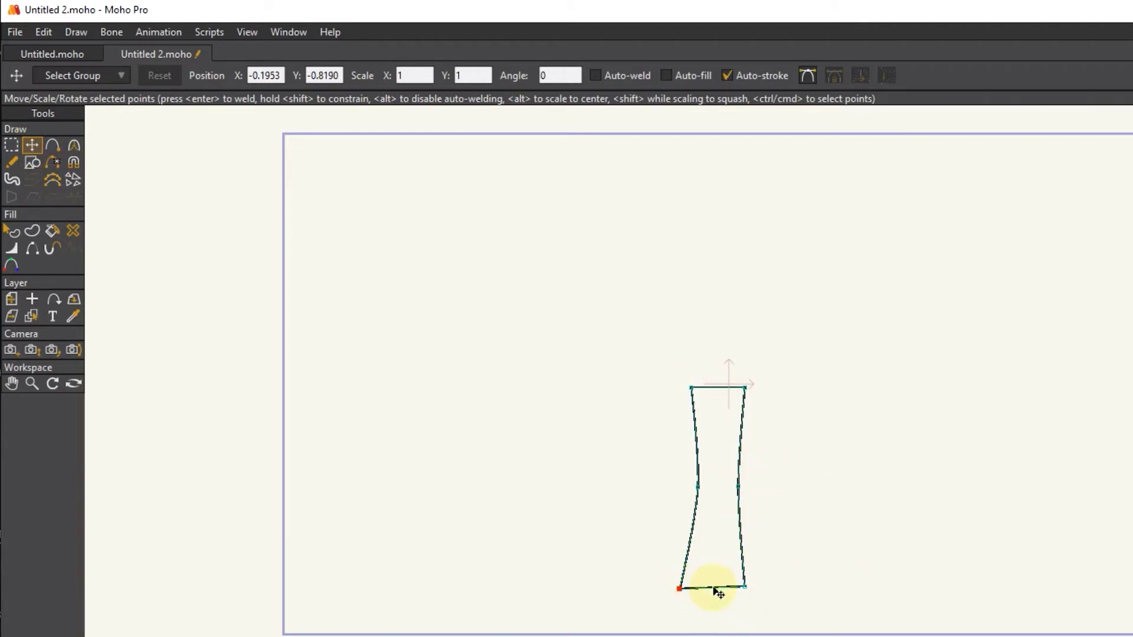
{"action": "left_click", "coordinate": [745, 587]}
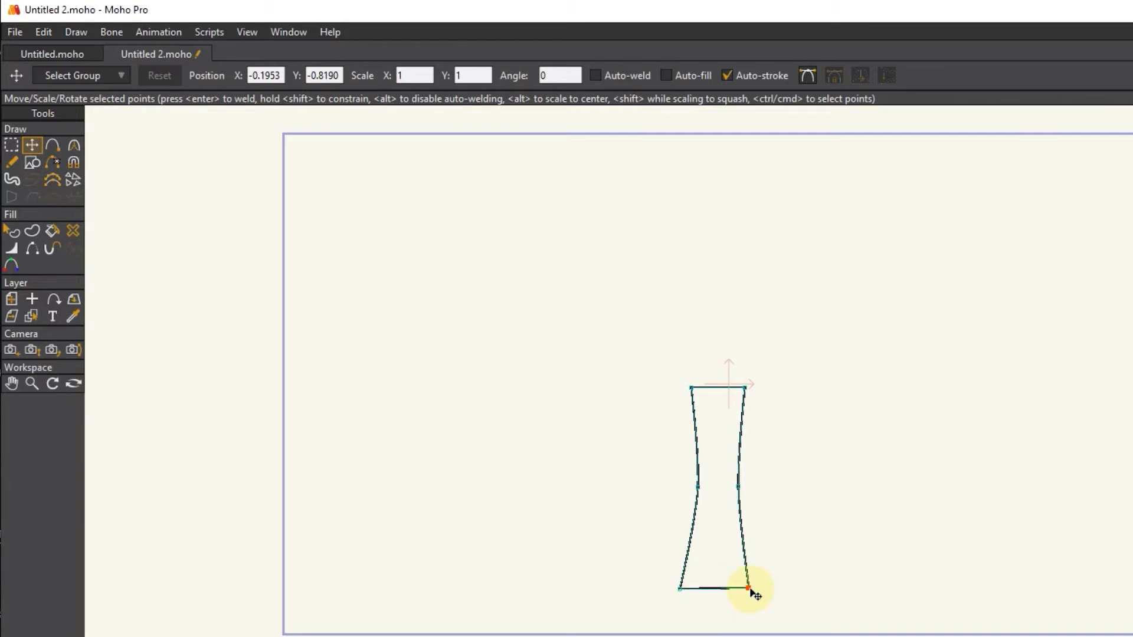
{"action": "left_click_drag", "start_coordinate": [754, 594], "coordinate": [755, 609]}
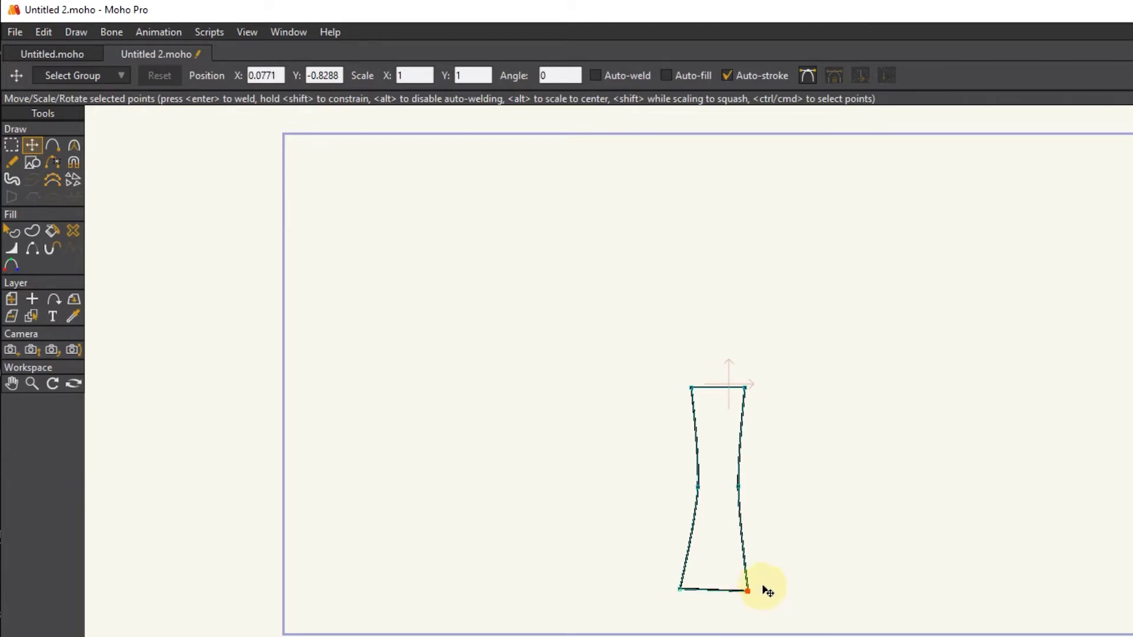
{"action": "key", "text": "p"}
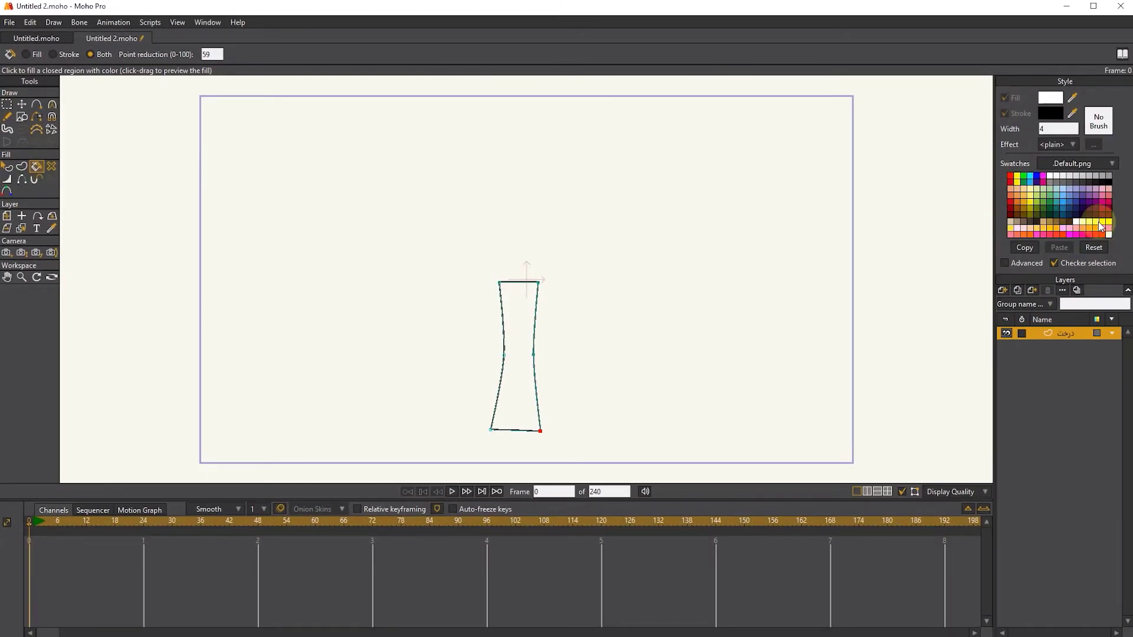
Fill the tapered trunk shape with the brown swatch
{"action": "left_click", "coordinate": [1063, 217]}
{"action": "left_click", "coordinate": [506, 305]}
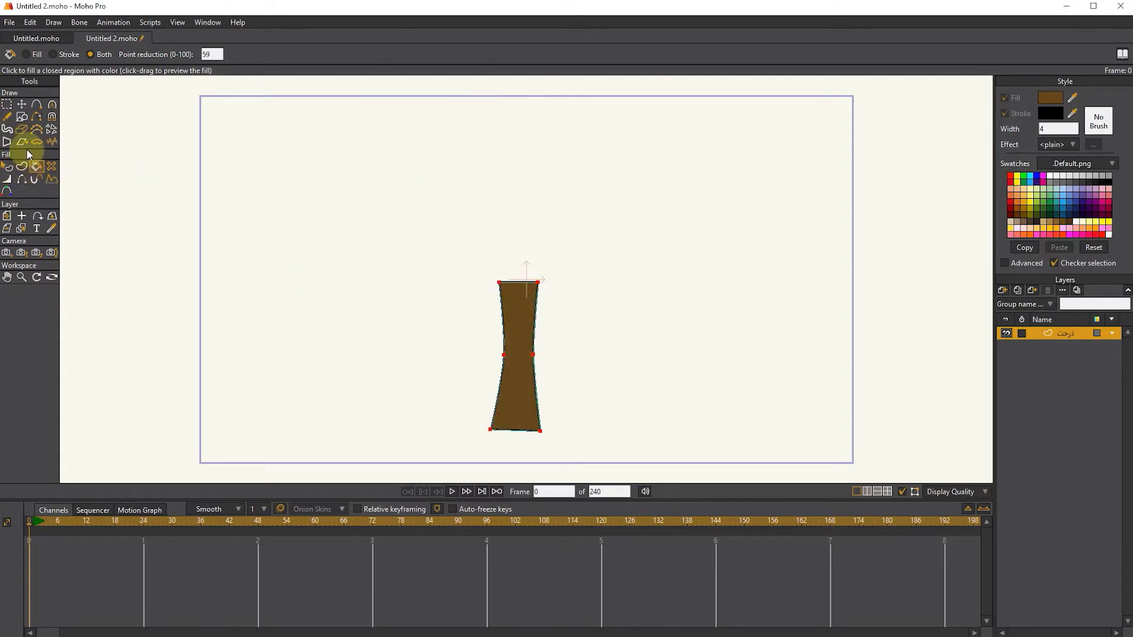
Draw a circle, move it onto the trunk top, and fill it dark green
{"action": "left_click", "coordinate": [23, 117]}
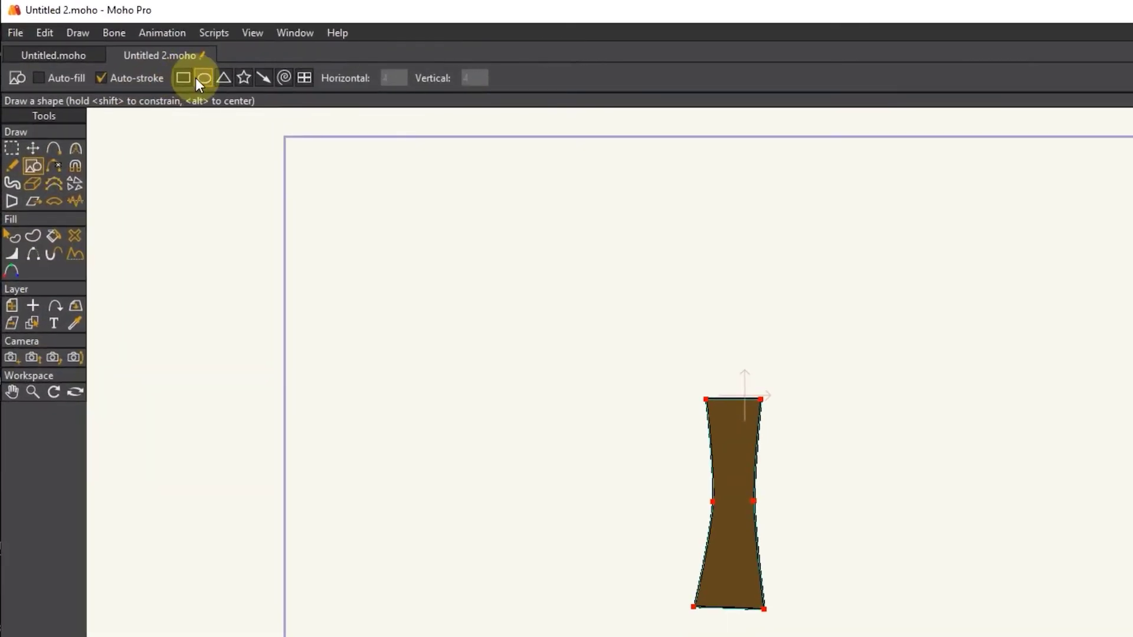
{"action": "left_click", "coordinate": [204, 77]}
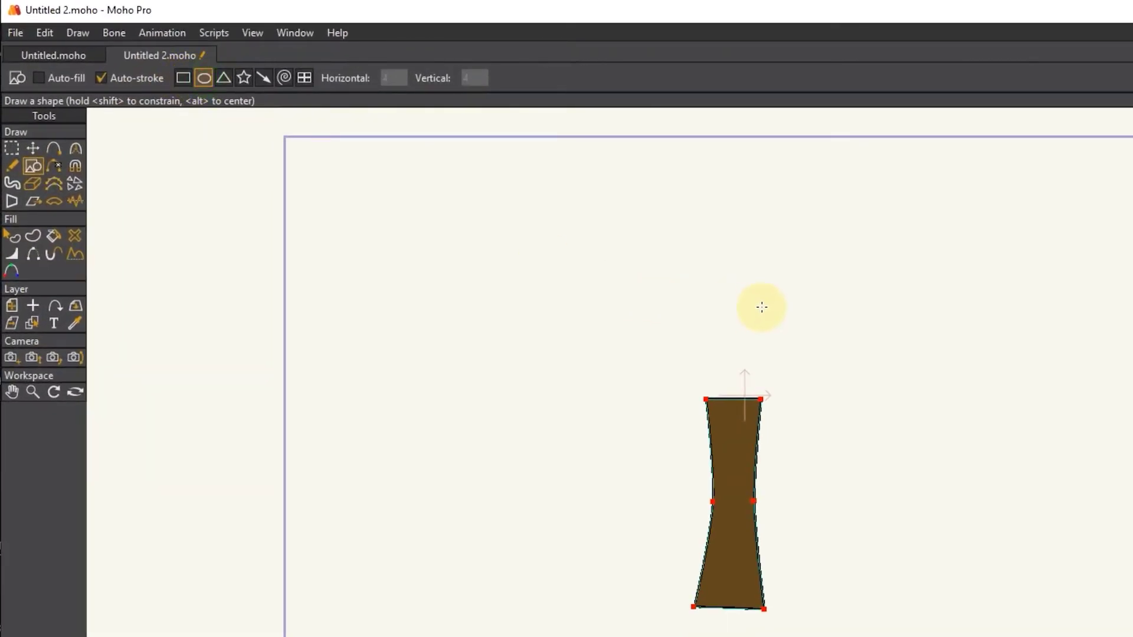
{"action": "left_click_drag", "start_coordinate": [783, 240], "coordinate": [522, 501]}
{"action": "left_click", "coordinate": [33, 148]}
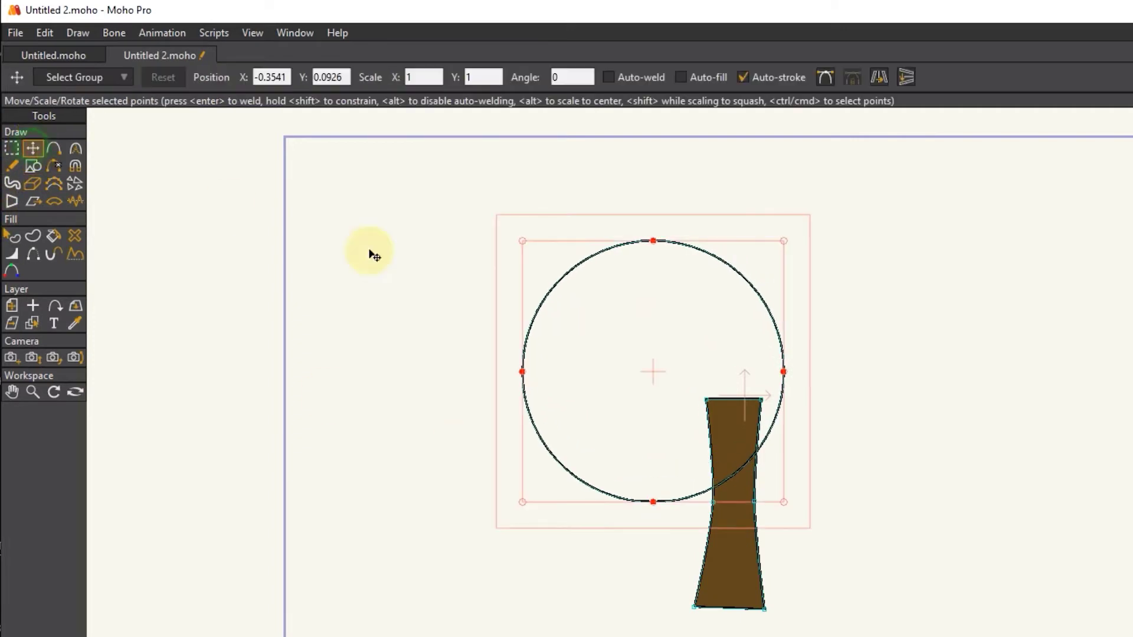
{"action": "left_click_drag", "start_coordinate": [581, 340], "coordinate": [660, 275]}
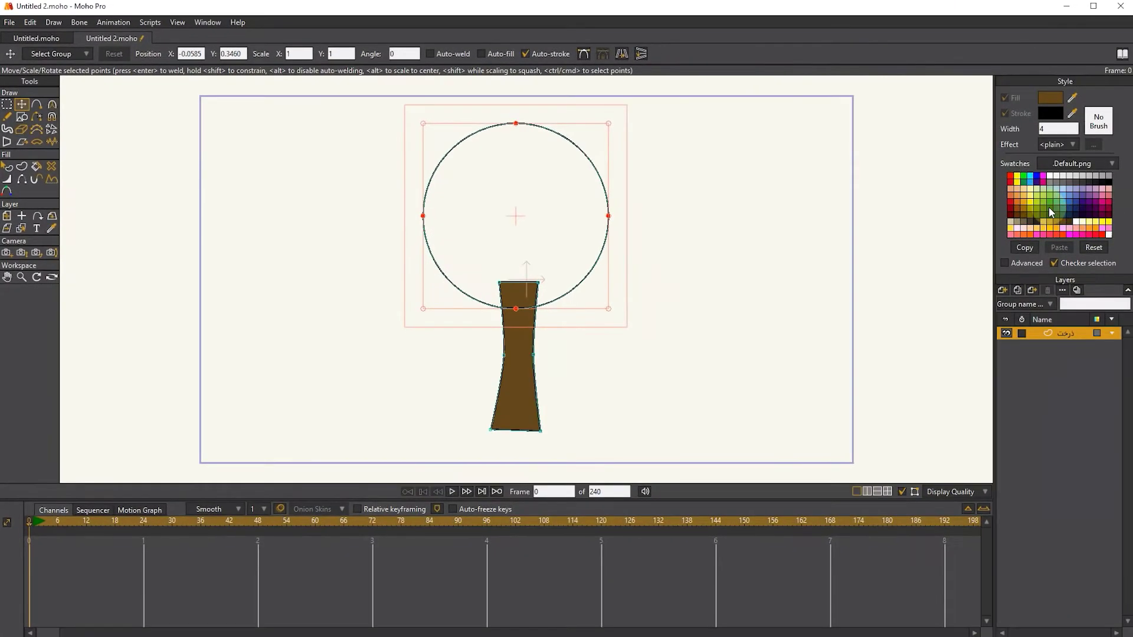
{"action": "left_click", "coordinate": [36, 166]}
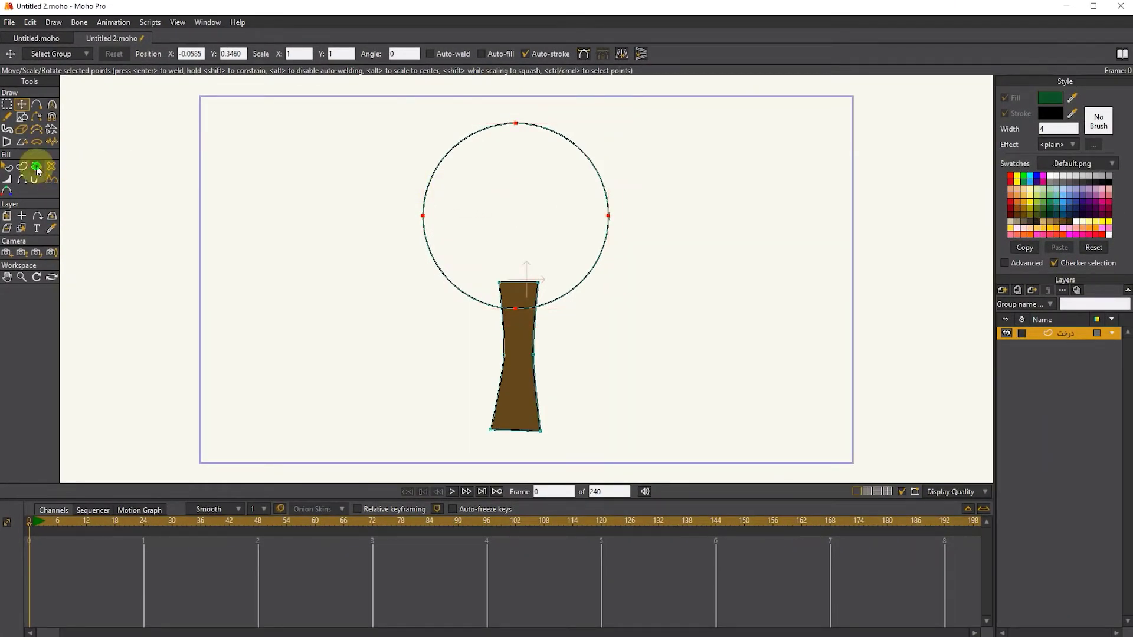
{"action": "left_click", "coordinate": [493, 177]}
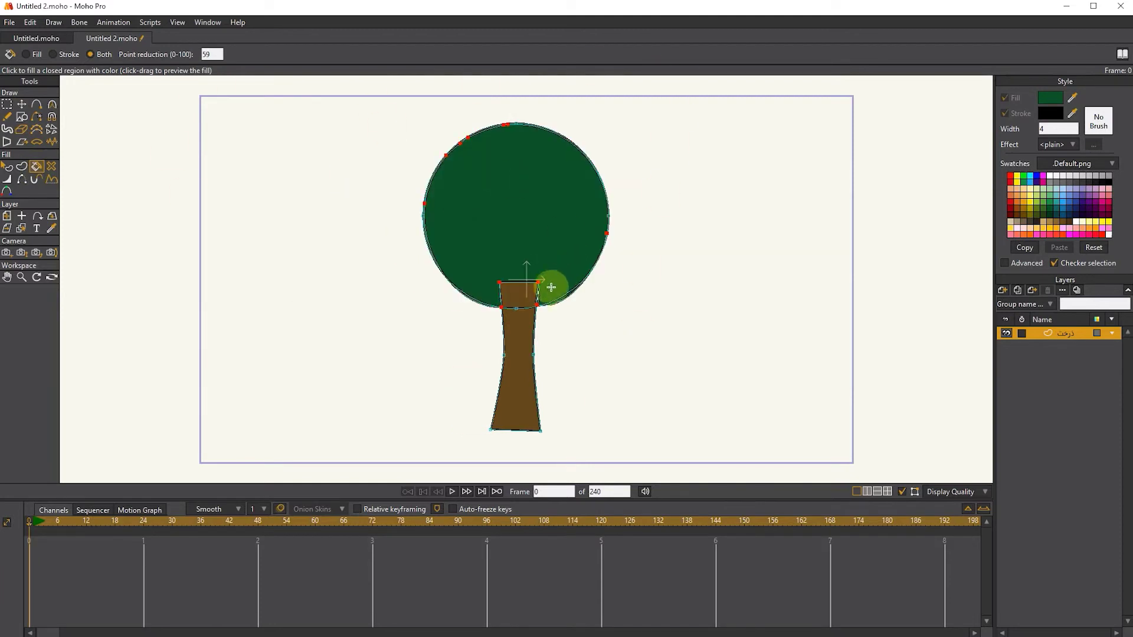
Fill the trunk top green, add a Particles layer, and nest the tree layer inside it
{"action": "left_click", "coordinate": [531, 293]}
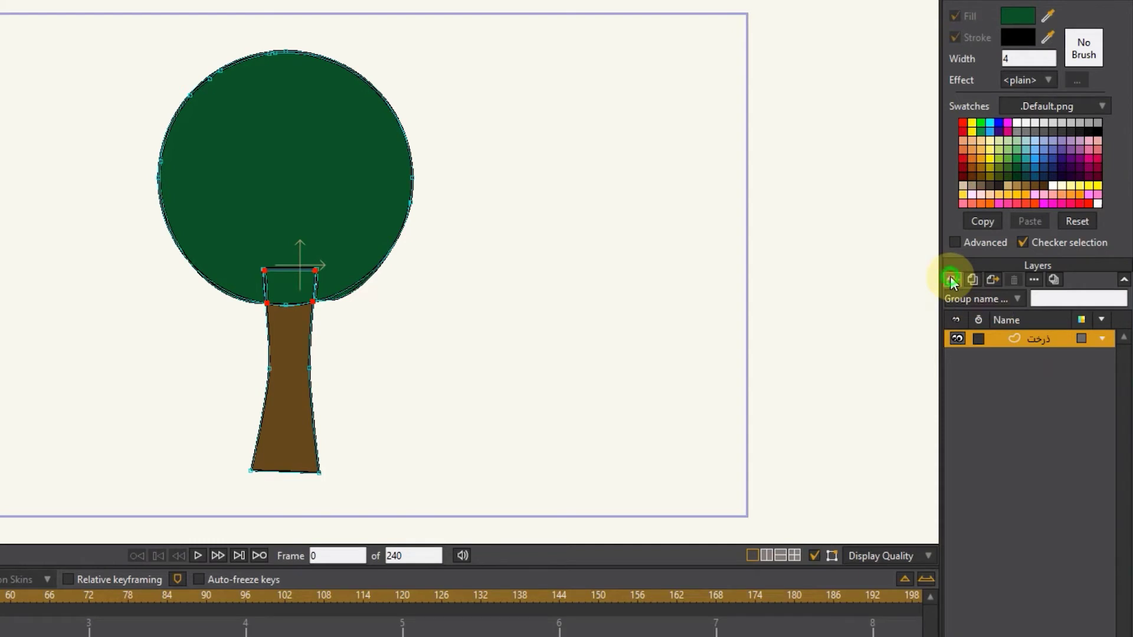
{"action": "left_click", "coordinate": [952, 281]}
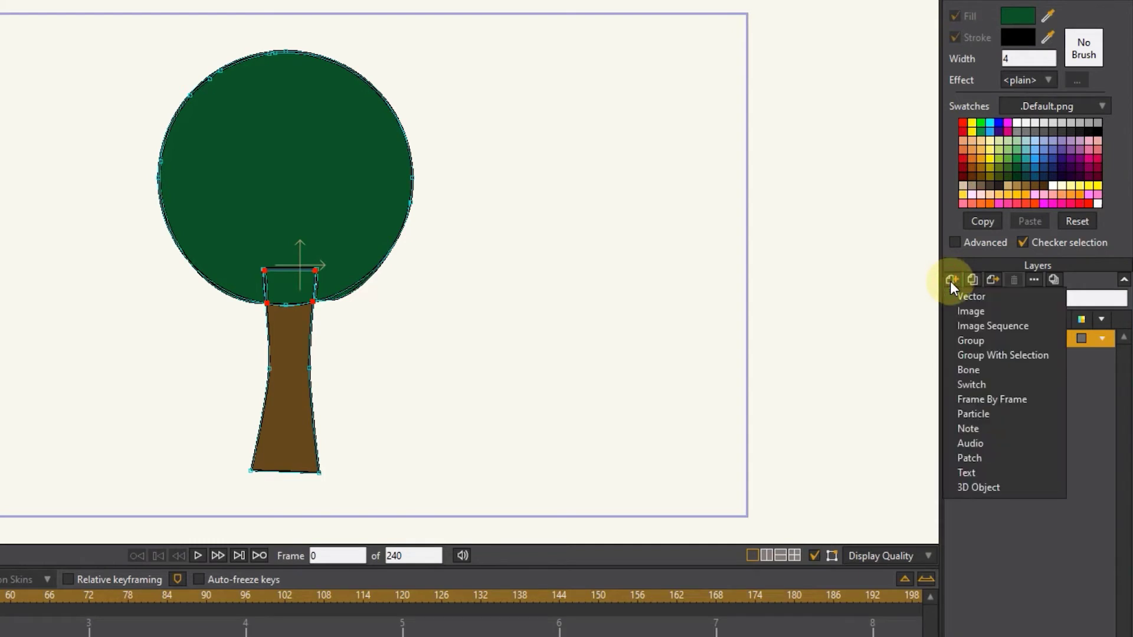
{"action": "left_click", "coordinate": [984, 414]}
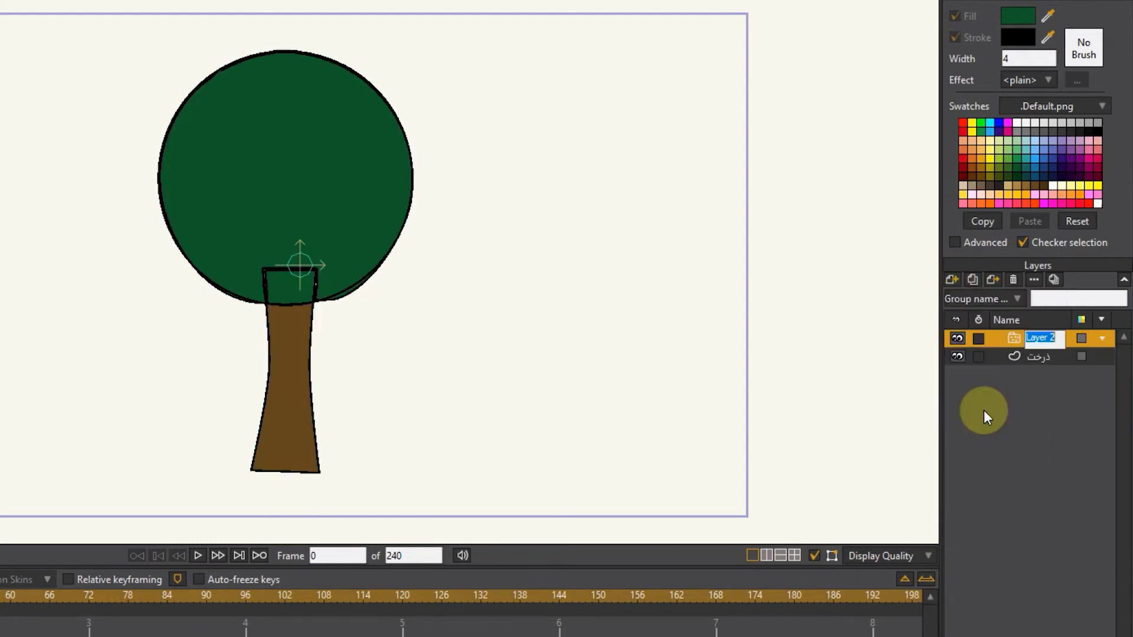
{"action": "left_click", "coordinate": [1022, 359]}
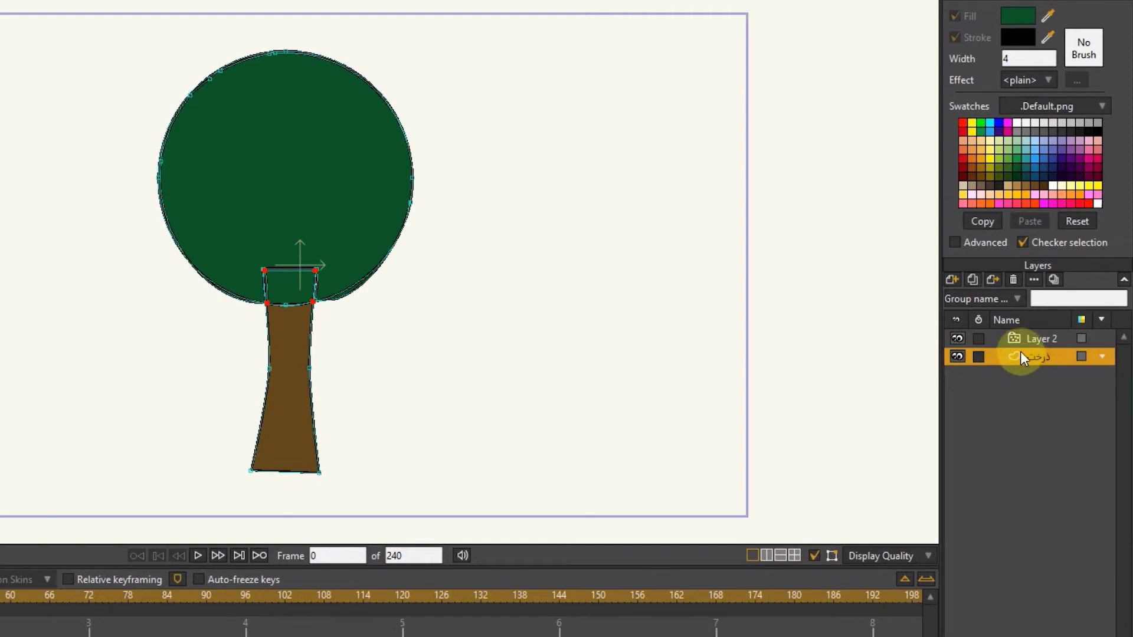
{"action": "left_click_drag", "start_coordinate": [1022, 360], "coordinate": [1018, 336]}
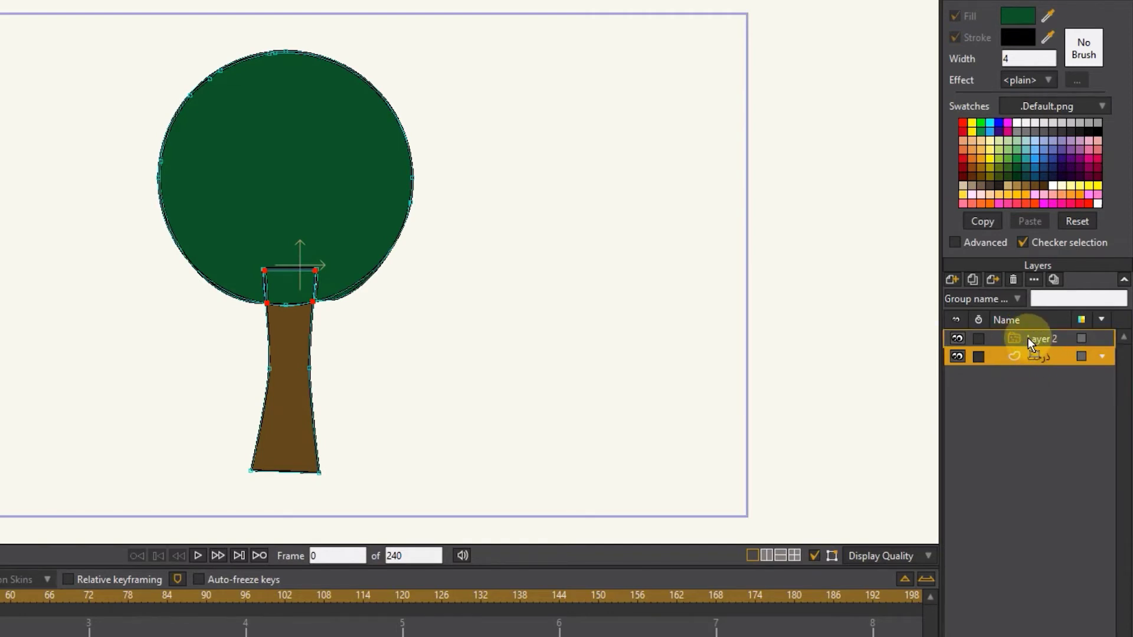
{"action": "left_click_drag", "start_coordinate": [1027, 337], "coordinate": [1028, 338]}
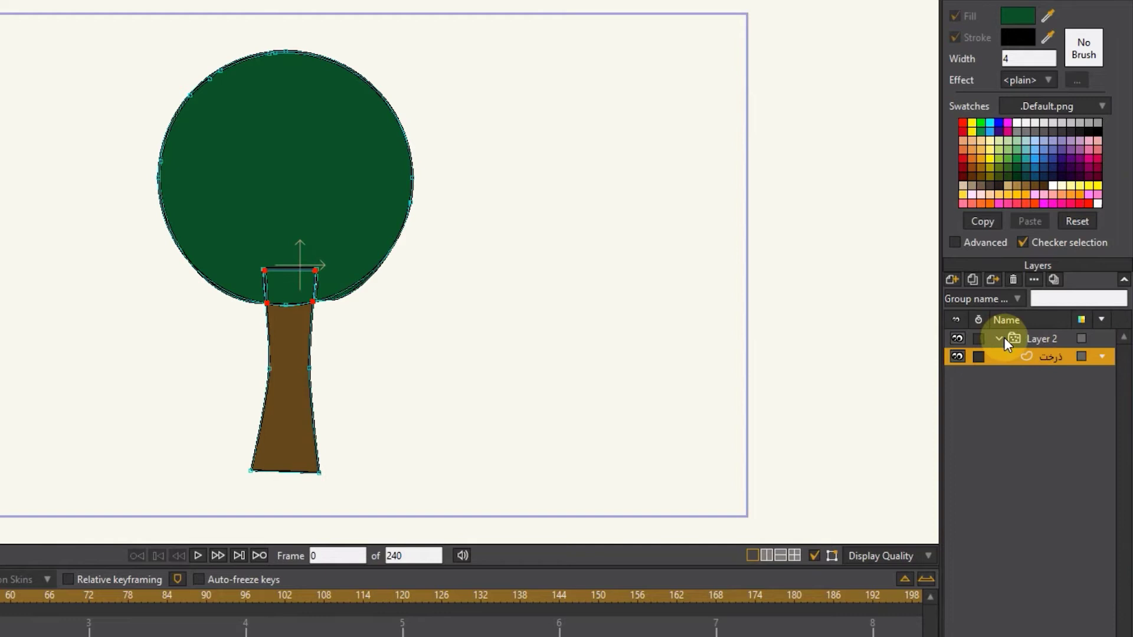
{"action": "left_click", "coordinate": [1000, 338]}
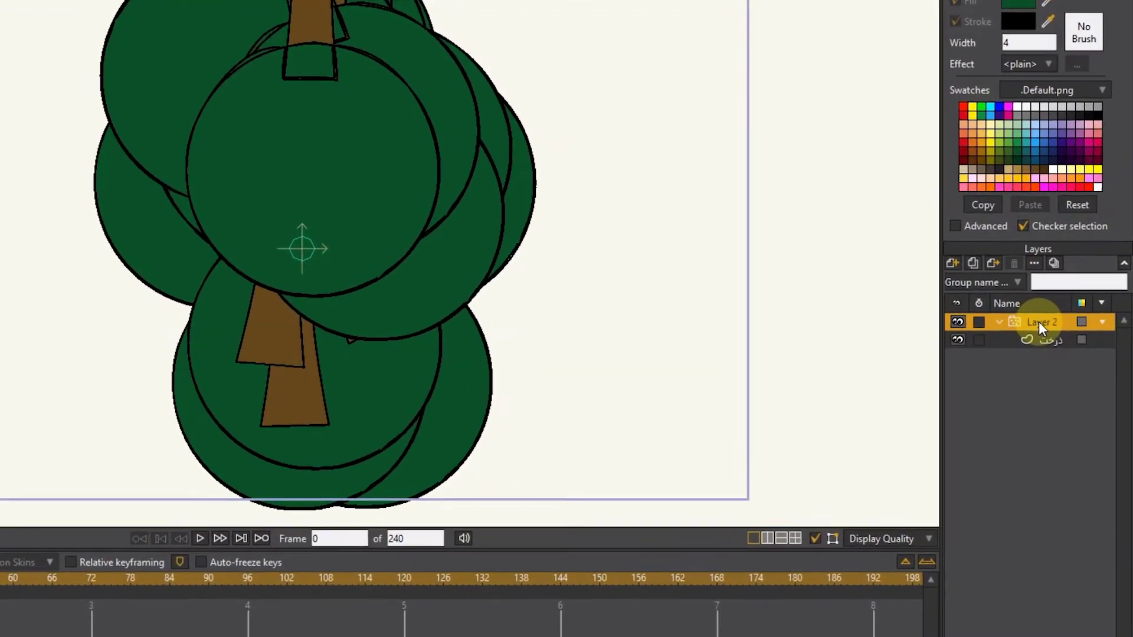
Open Layer 2's settings and replace its name with جنگل (forest)
{"action": "double_click", "coordinate": [1065, 333]}
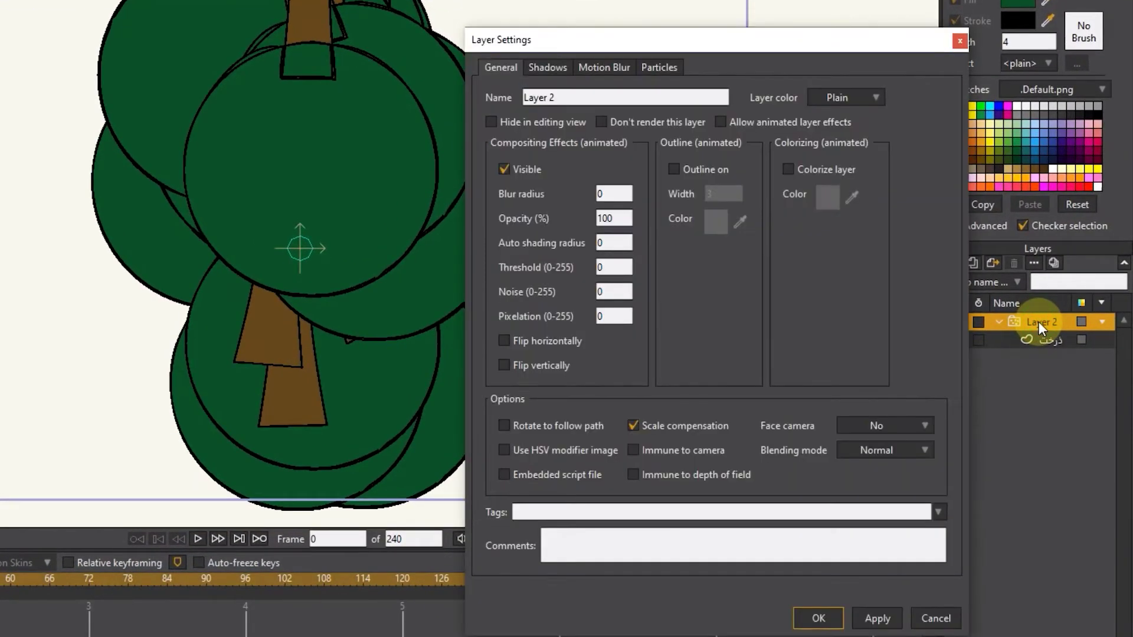
{"action": "left_click_drag", "start_coordinate": [579, 92], "coordinate": [493, 96]}
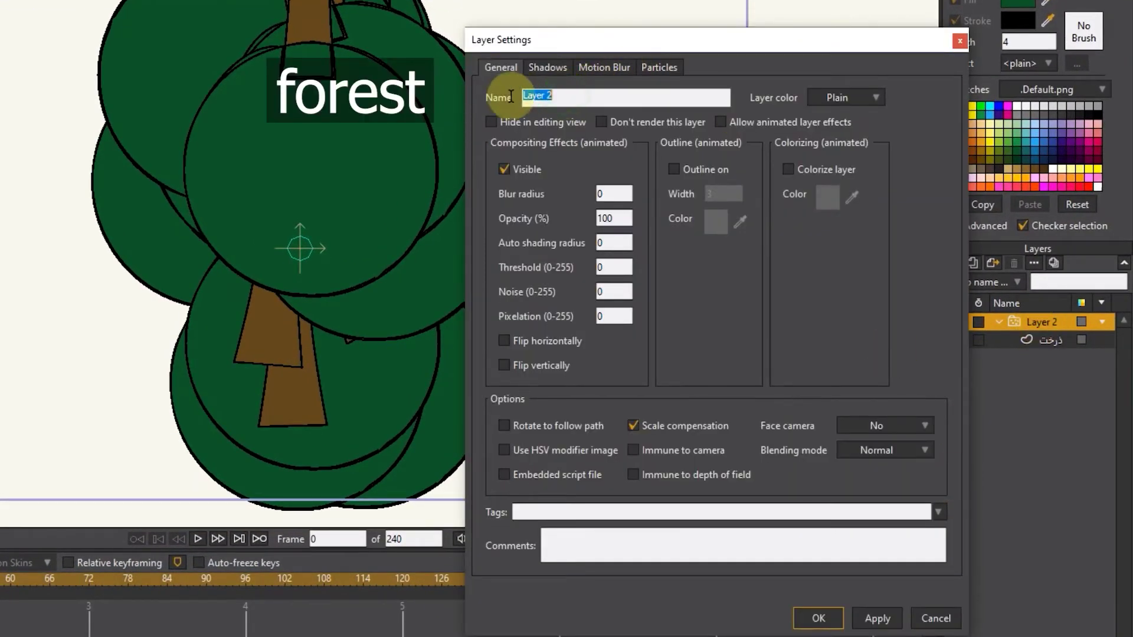
{"action": "key", "text": "BackSpace"}
{"action": "type", "text": "جنگل"}
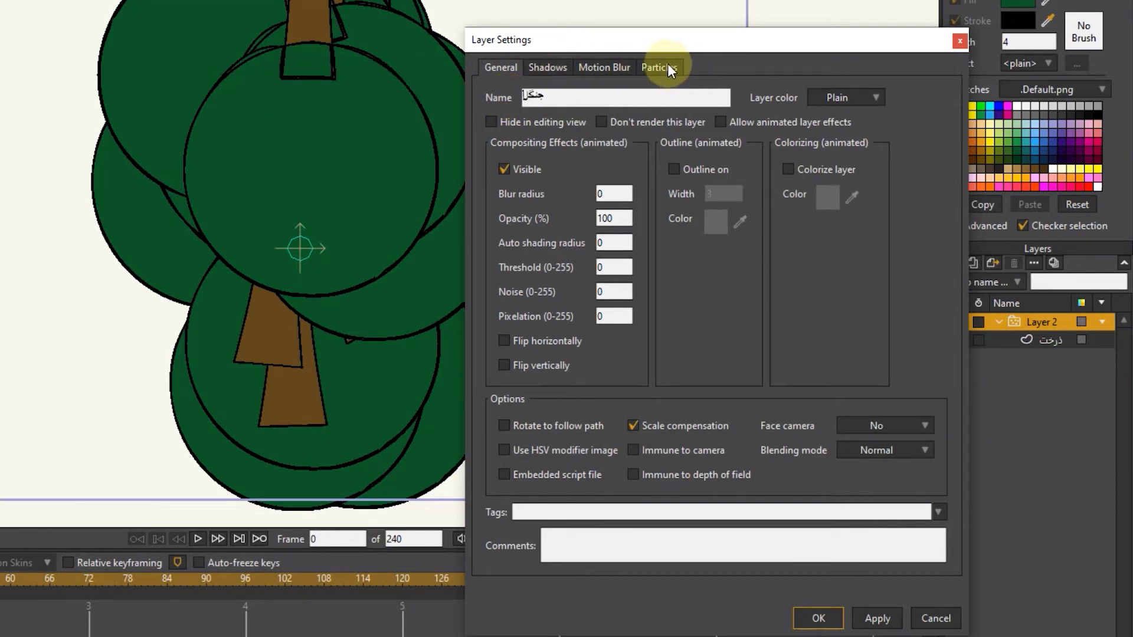
Set 55 particles, 55 preview particles, lifetime 0 and source width 30
{"action": "left_click", "coordinate": [667, 69]}
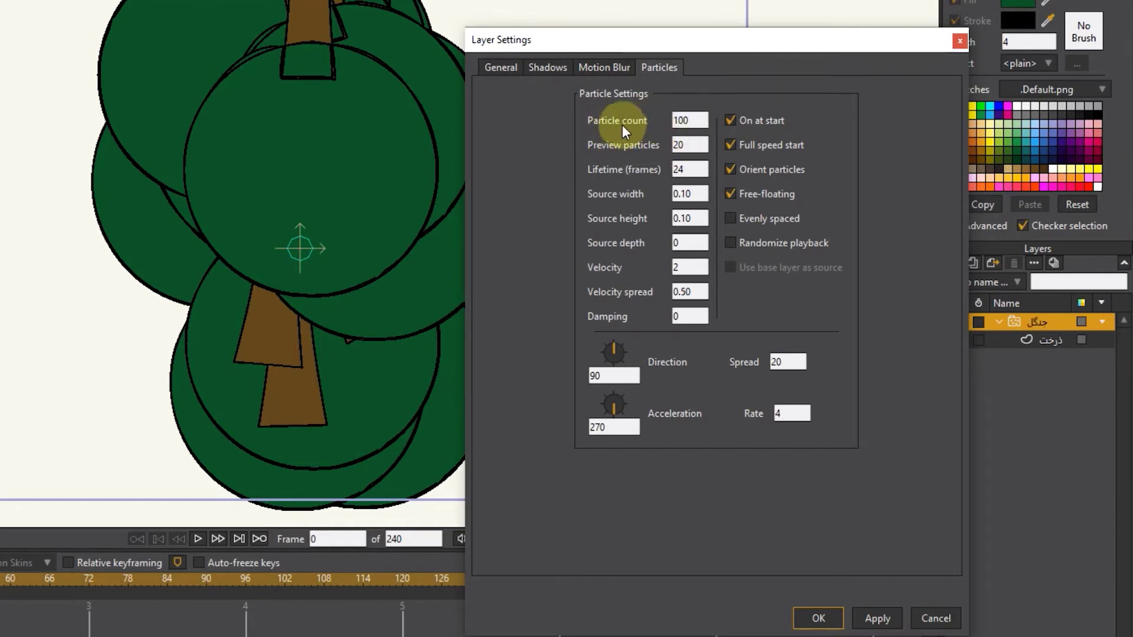
{"action": "double_click", "coordinate": [679, 121]}
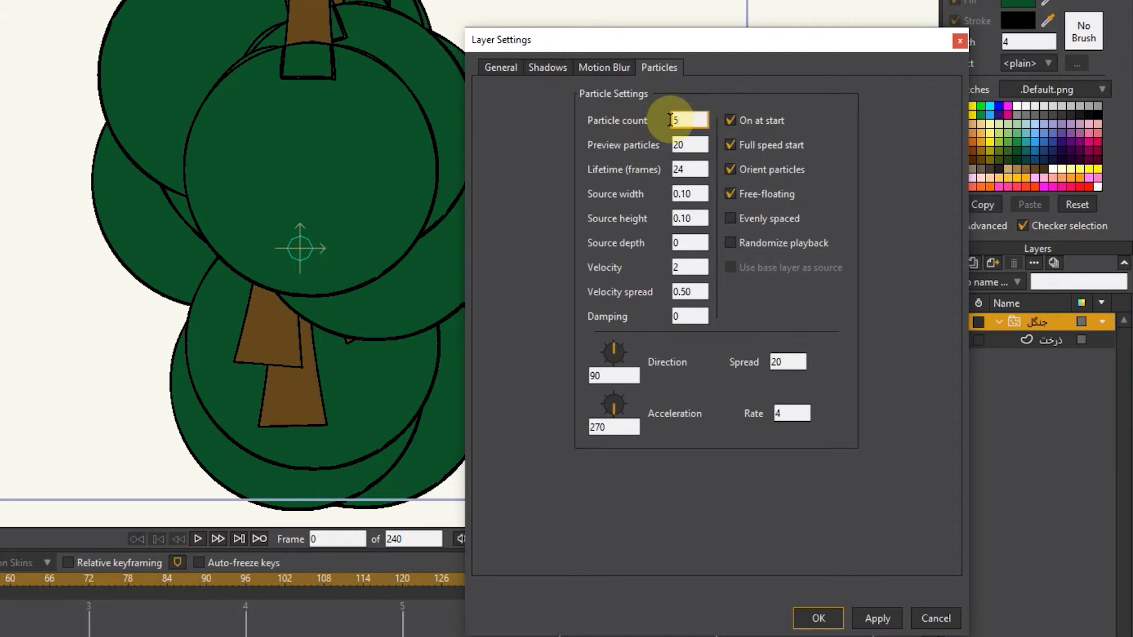
{"action": "type", "text": "5"}
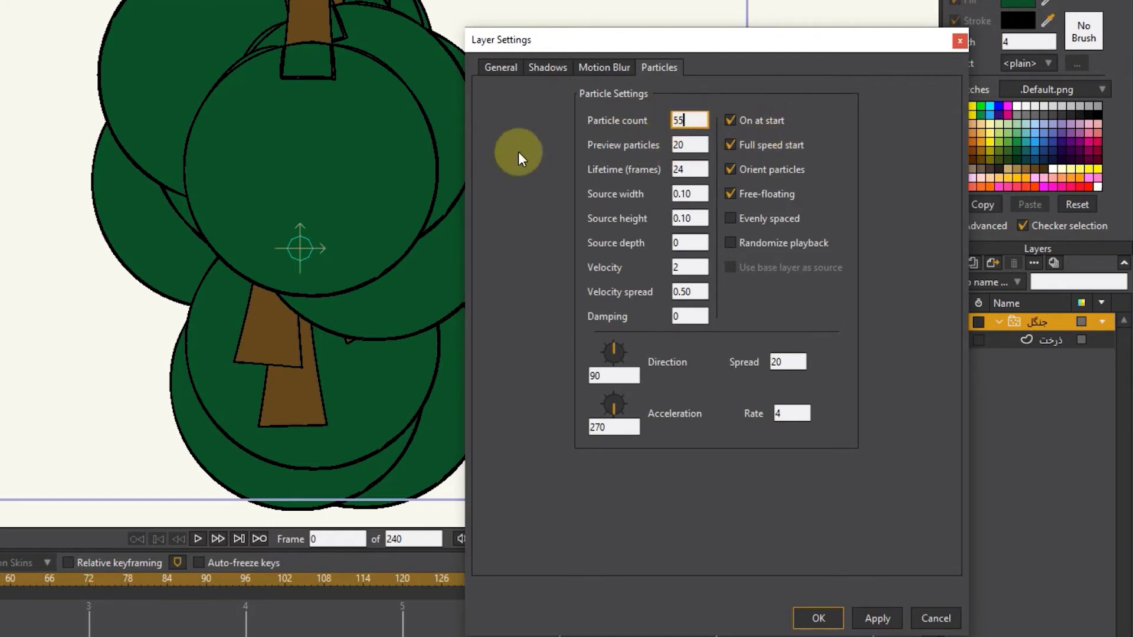
{"action": "left_click", "coordinate": [692, 142]}
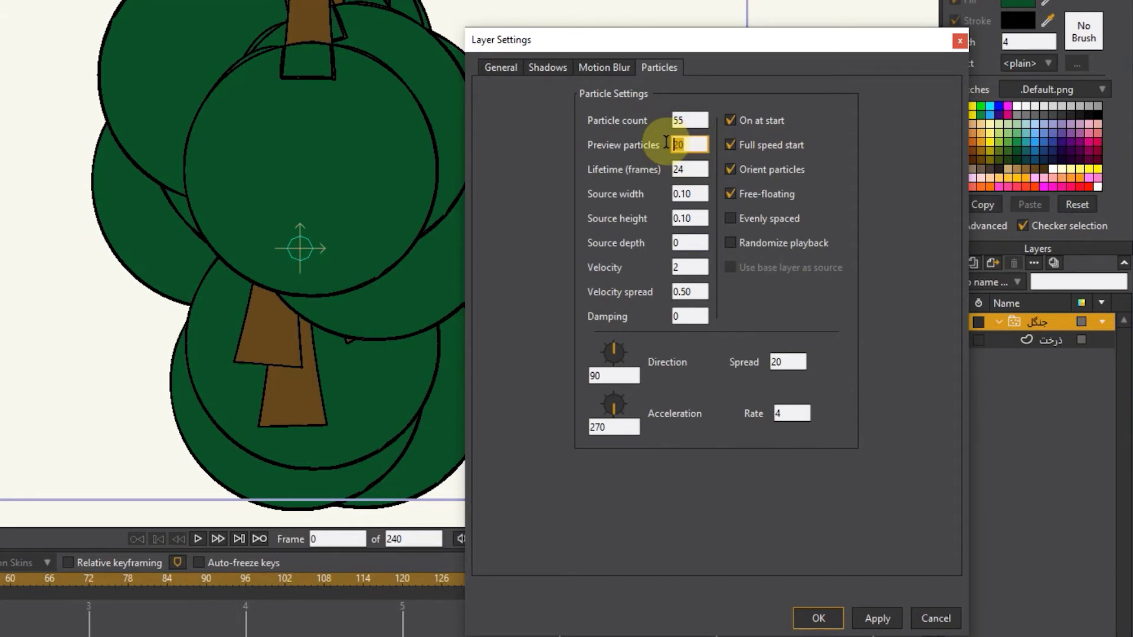
{"action": "type", "text": "55"}
{"action": "key", "text": "Tab"}
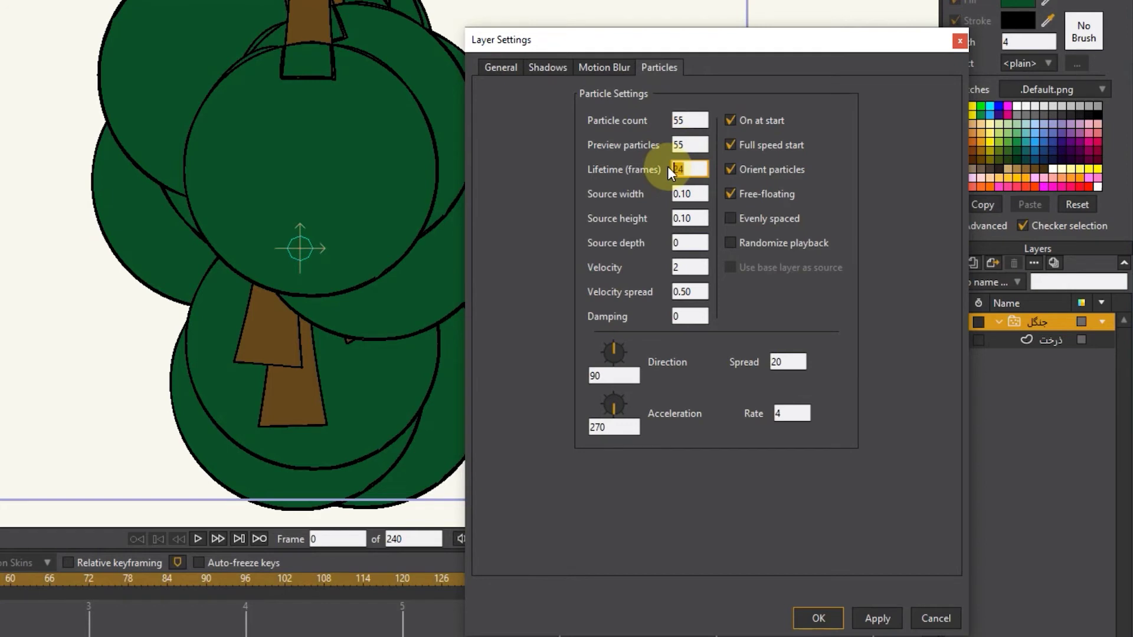
{"action": "type", "text": "0"}
{"action": "key", "text": "Tab"}
{"action": "type", "text": "30"}
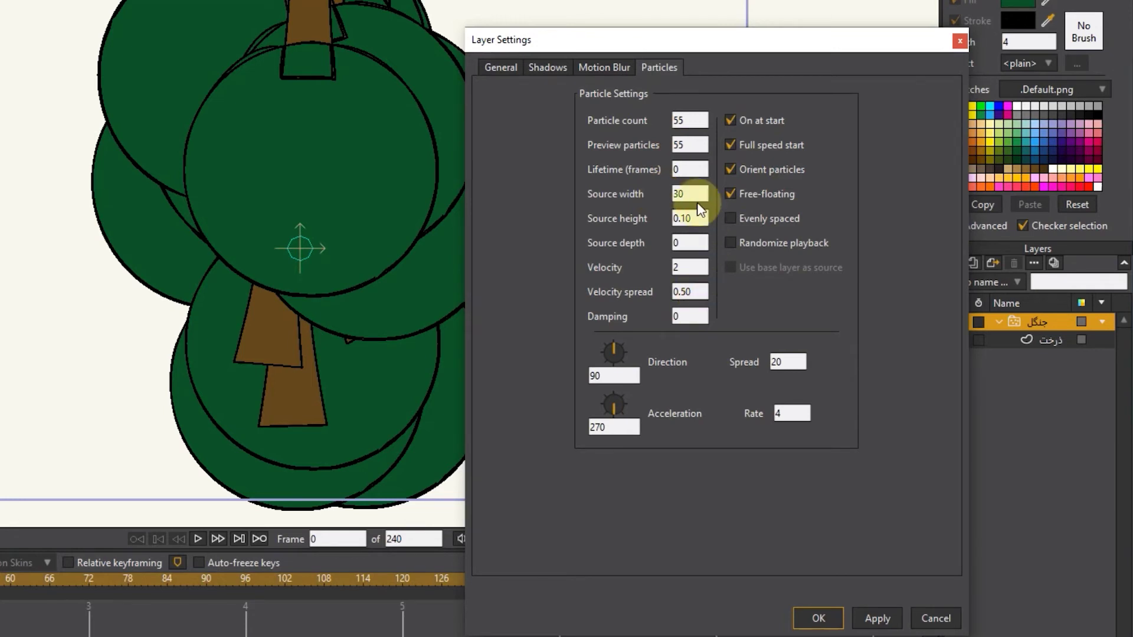
Set the particle source height to 0 and source depth to 30
{"action": "left_click", "coordinate": [690, 215]}
{"action": "left_click_drag", "start_coordinate": [690, 215], "coordinate": [656, 218]}
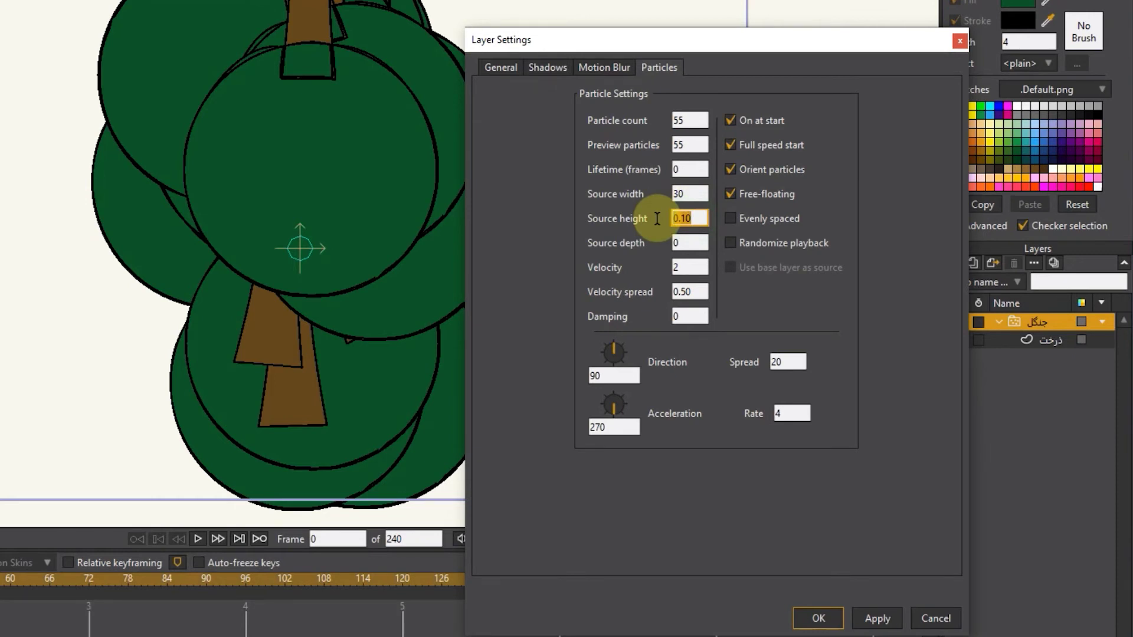
{"action": "type", "text": "0"}
{"action": "left_click_drag", "start_coordinate": [695, 244], "coordinate": [670, 242]}
{"action": "type", "text": "30"}
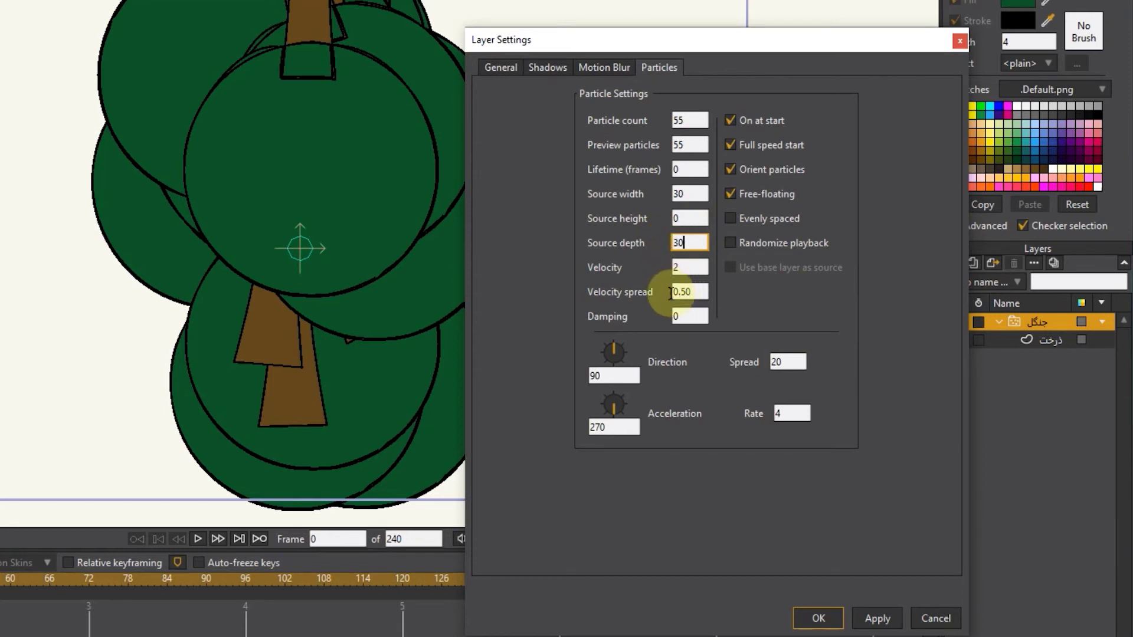
Set velocity, velocity spread, damping and emission rate all to 0
{"action": "left_click", "coordinate": [690, 268]}
{"action": "left_click_drag", "start_coordinate": [690, 266], "coordinate": [649, 268]}
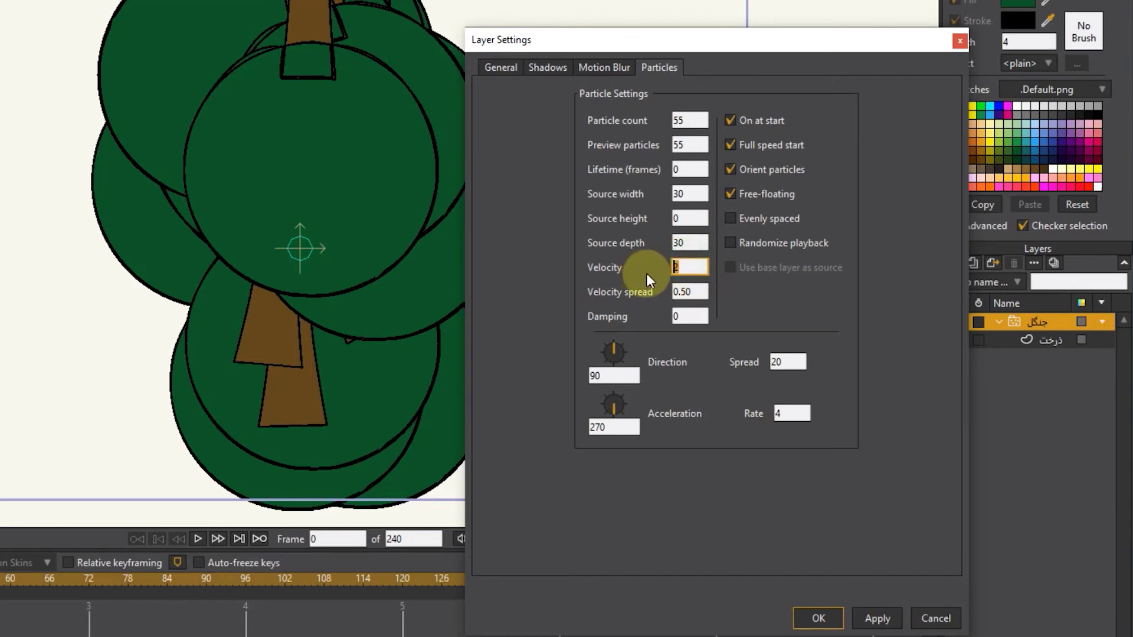
{"action": "type", "text": "0"}
{"action": "left_click_drag", "start_coordinate": [704, 293], "coordinate": [671, 291]}
{"action": "type", "text": "0"}
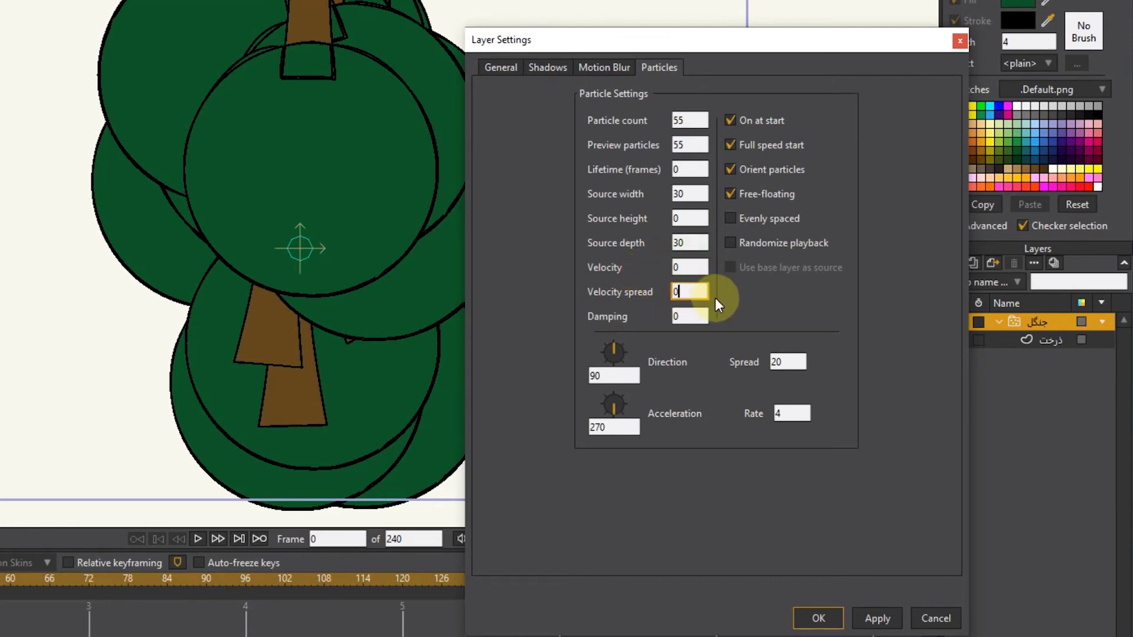
{"action": "key", "text": "Tab"}
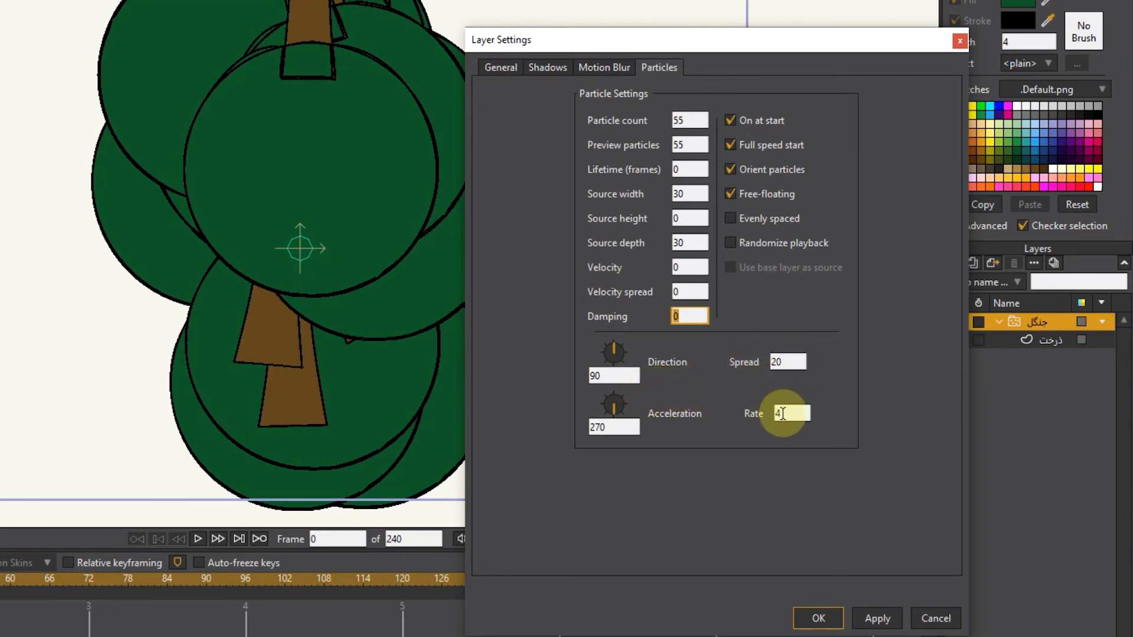
{"action": "left_click_drag", "start_coordinate": [782, 414], "coordinate": [754, 418]}
{"action": "type", "text": "0"}
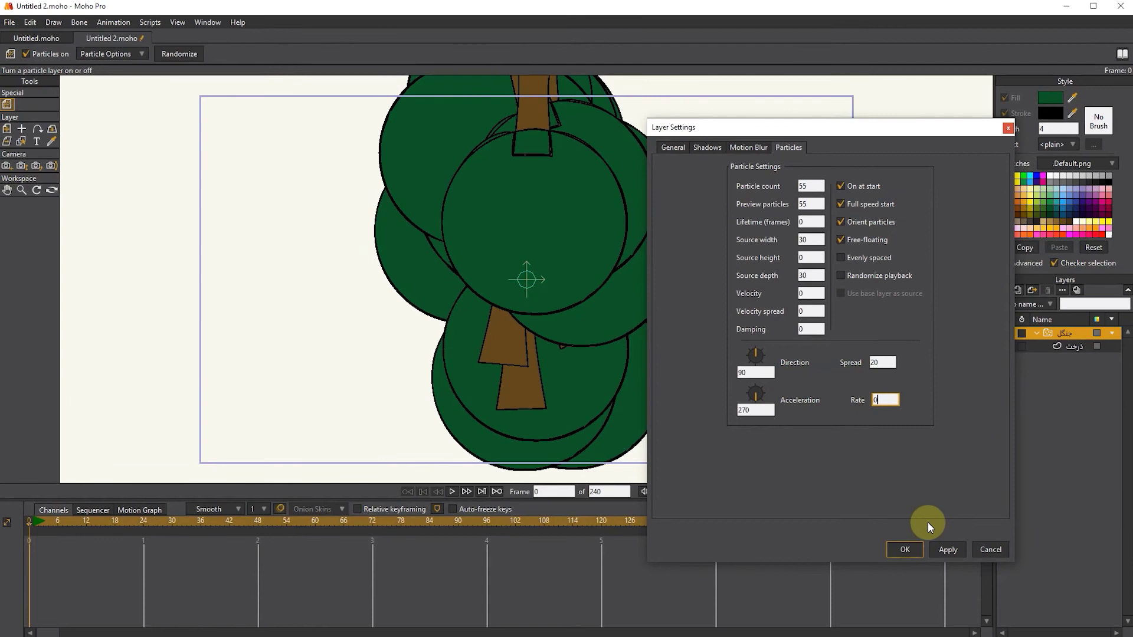
Confirm the forest layer's settings with OK so trees scatter in both views
{"action": "left_click", "coordinate": [908, 547]}
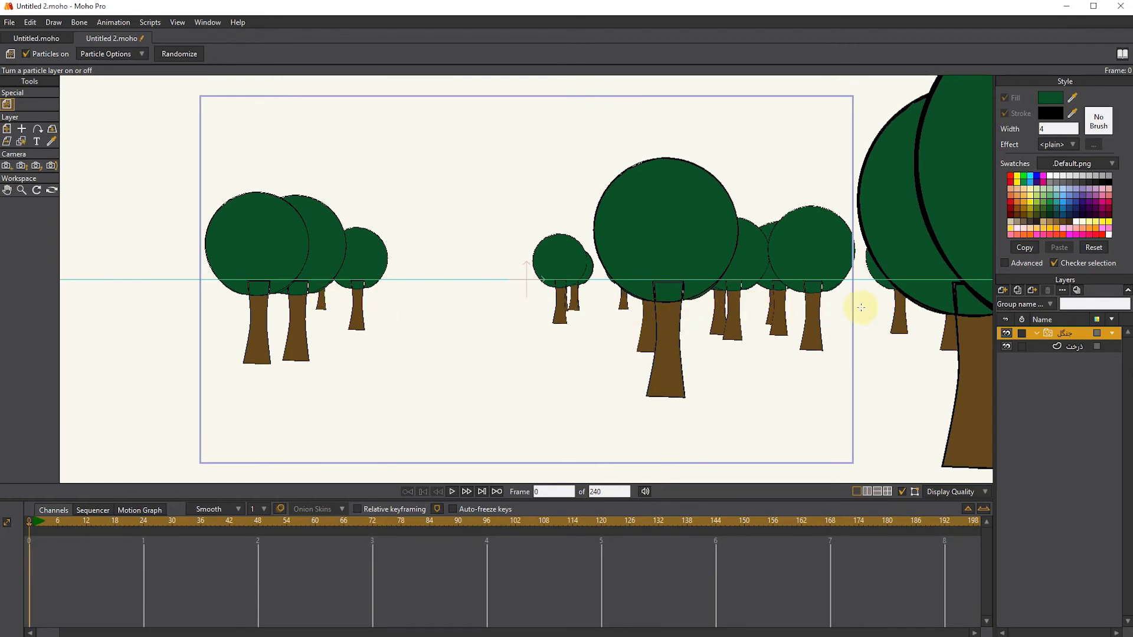
Split the workspace vertically and orbit the right view to reveal the trees scattered in depth
{"action": "left_click", "coordinate": [867, 492]}
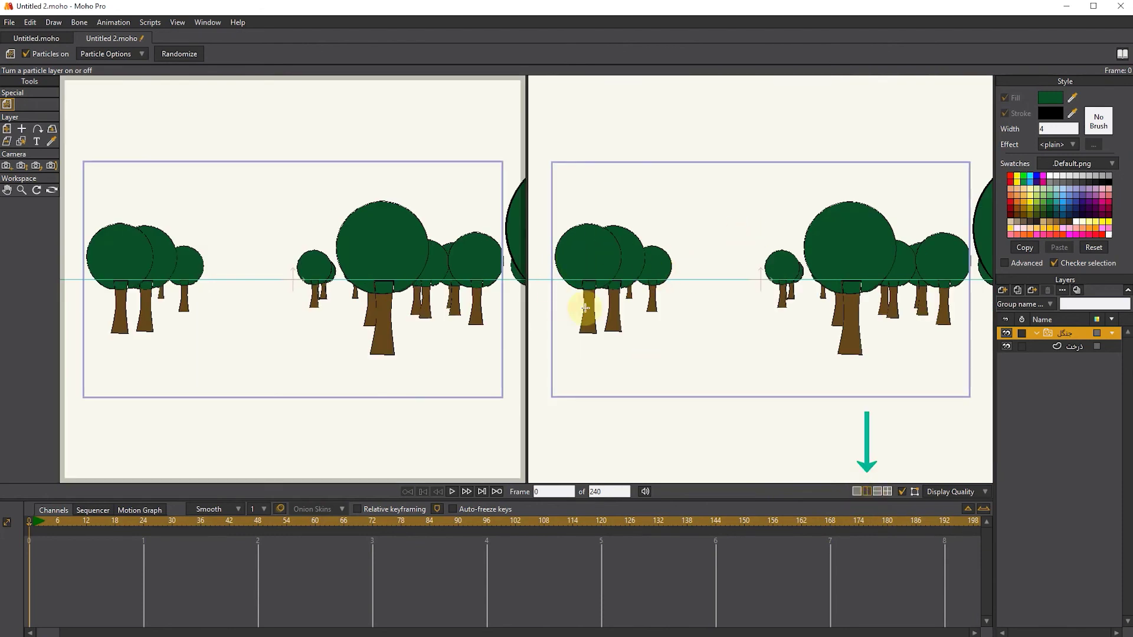
{"action": "left_click", "coordinate": [713, 306]}
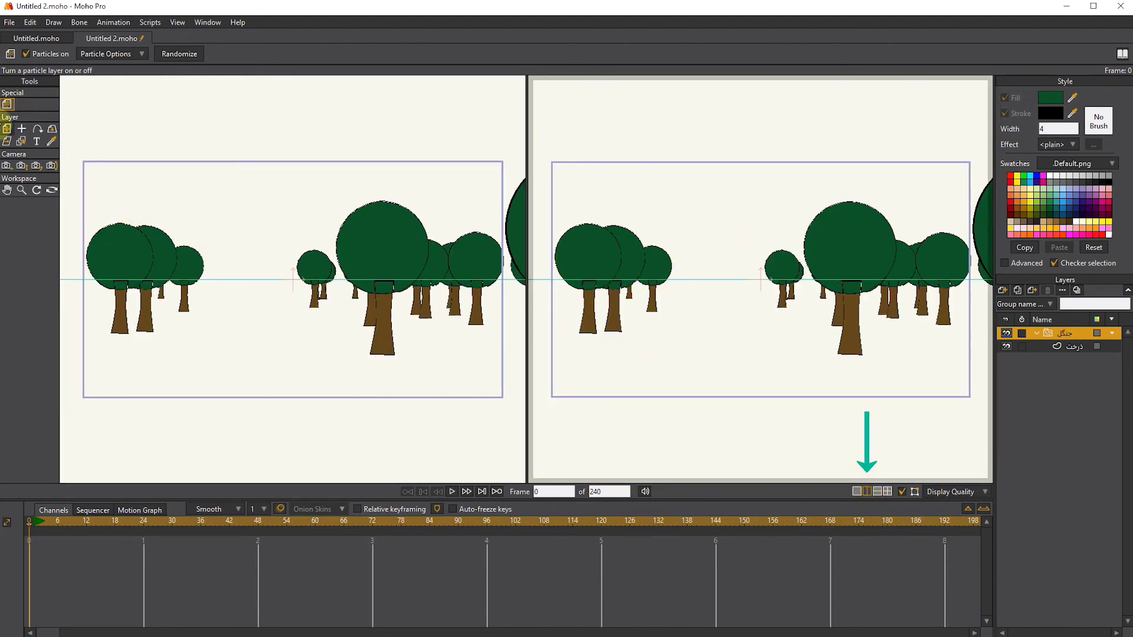
{"action": "left_click", "coordinate": [50, 191]}
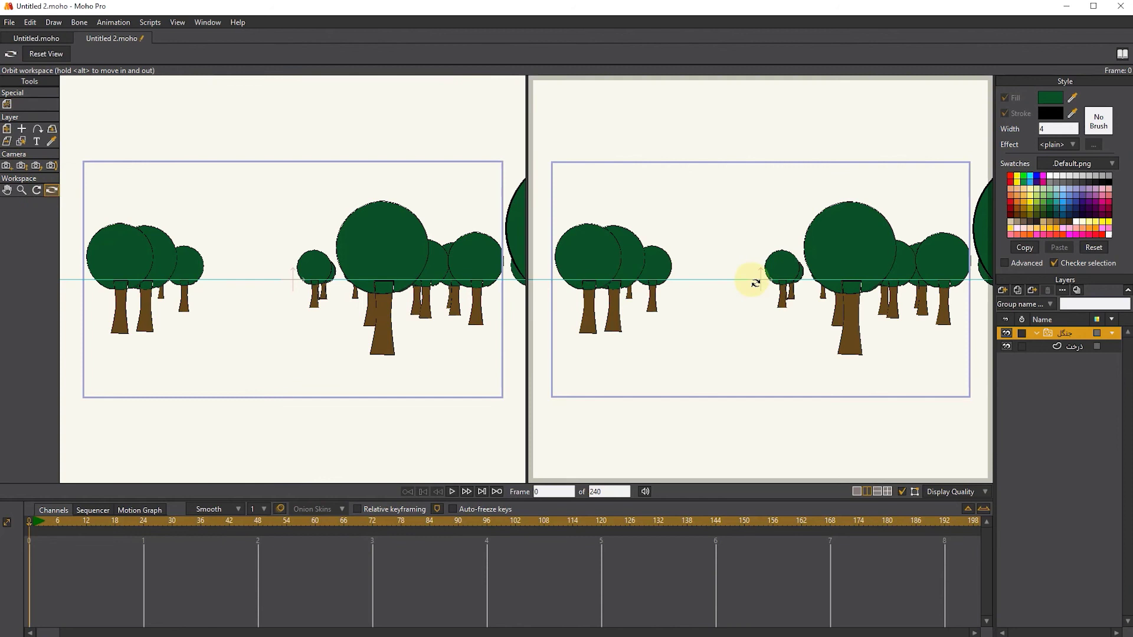
{"action": "mouse_move", "coordinate": [753, 283]}
{"action": "left_mouse_down"}
{"action": "mouse_move", "coordinate": [734, 304]}
{"action": "mouse_move", "coordinate": [739, 263]}
{"action": "mouse_move", "coordinate": [771, 228]}
{"action": "mouse_move", "coordinate": [723, 210]}
{"action": "mouse_move", "coordinate": [779, 233]}
{"action": "mouse_move", "coordinate": [788, 223]}
{"action": "mouse_move", "coordinate": [770, 248]}
{"action": "mouse_move", "coordinate": [865, 131]}
{"action": "mouse_move", "coordinate": [721, 317]}
{"action": "mouse_move", "coordinate": [822, 212]}
{"action": "left_mouse_up"}
{"action": "mouse_move", "coordinate": [666, 303]}
{"action": "left_mouse_down"}
{"action": "mouse_move", "coordinate": [780, 253]}
{"action": "mouse_move", "coordinate": [679, 274]}
{"action": "mouse_move", "coordinate": [714, 296]}
{"action": "mouse_move", "coordinate": [734, 254]}
{"action": "mouse_move", "coordinate": [733, 324]}
{"action": "mouse_move", "coordinate": [802, 234]}
{"action": "left_mouse_up"}
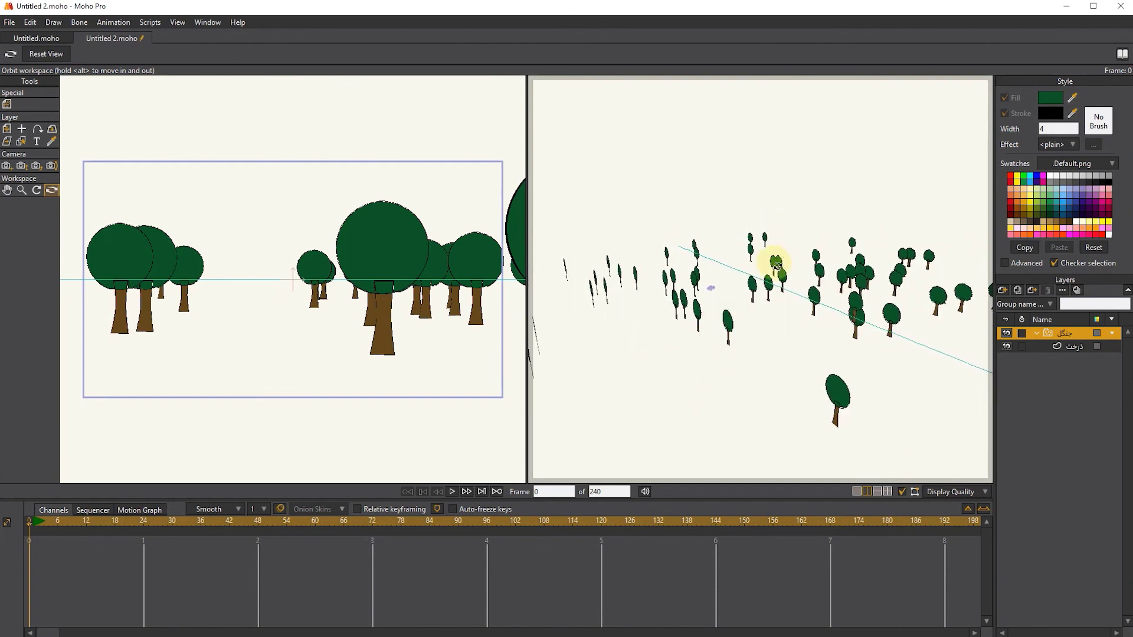